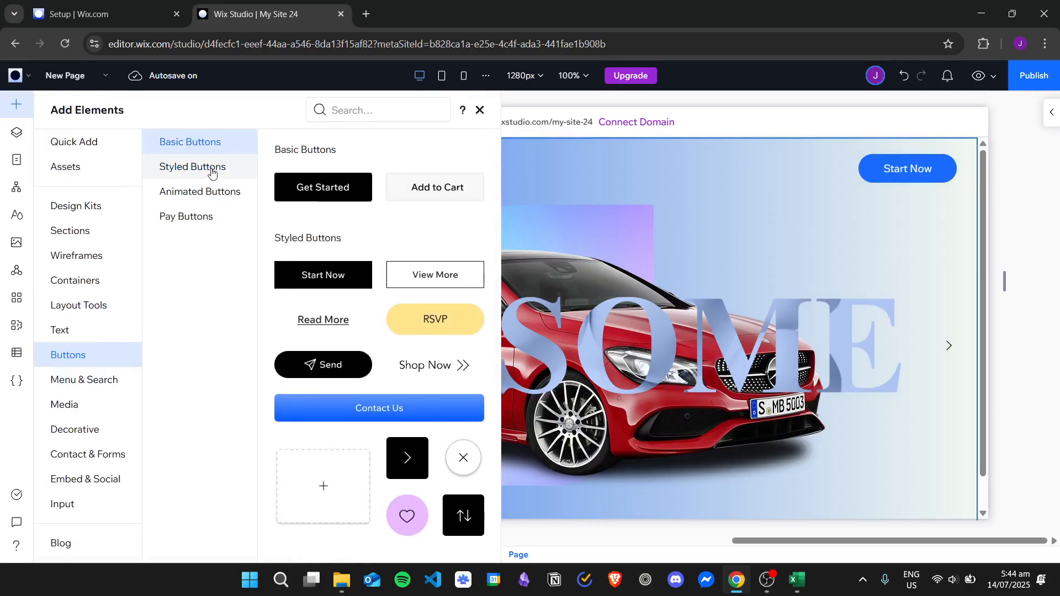
- Browse the button categories and add the black Start Now styled button to the header beside the business name
click(209, 168)
click(218, 190)
click(230, 225)
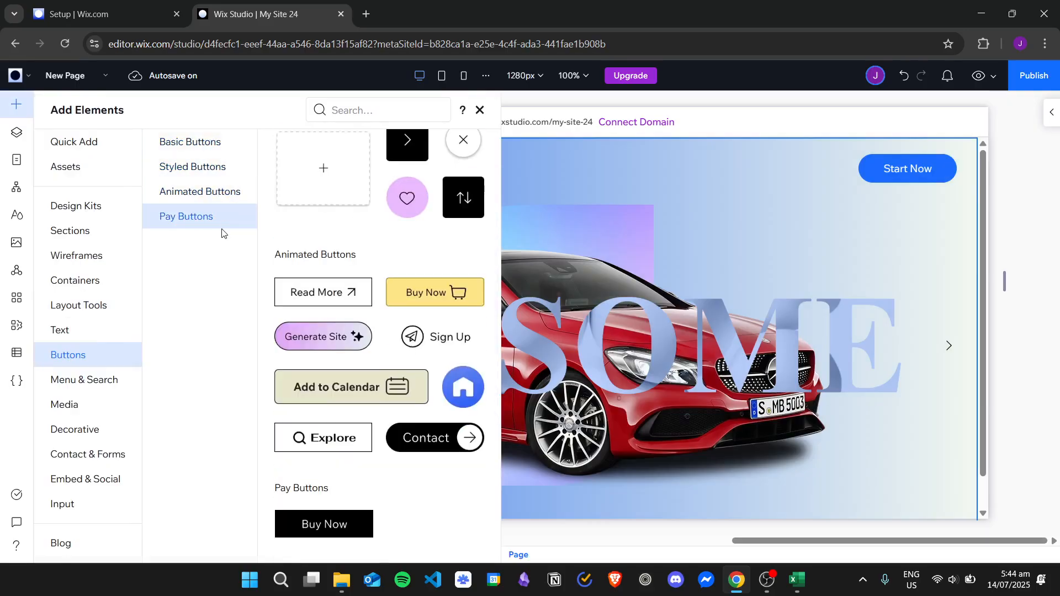
click(224, 192)
click(229, 170)
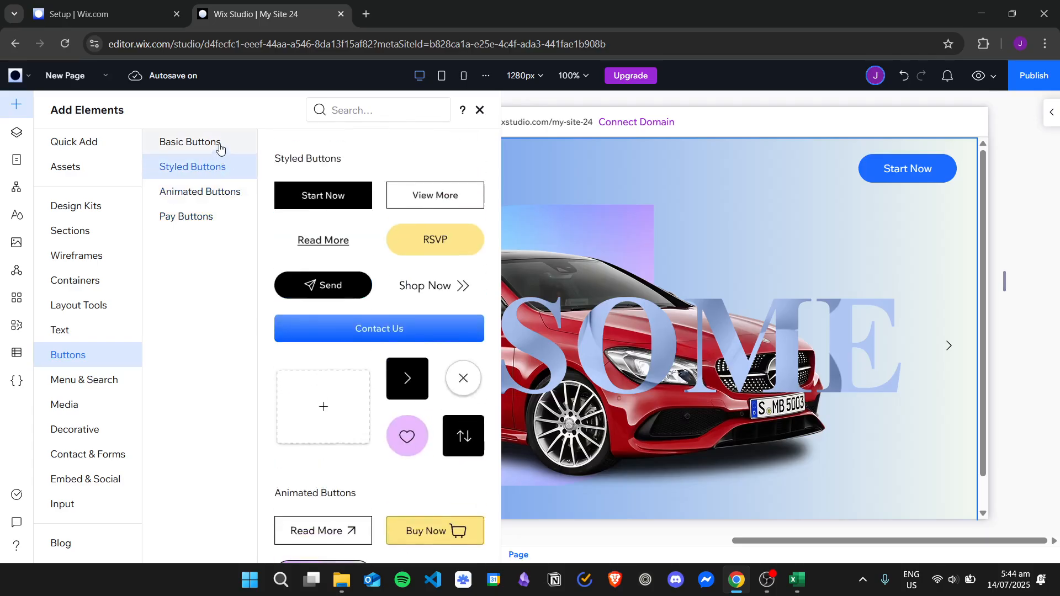
click(220, 145)
click(226, 167)
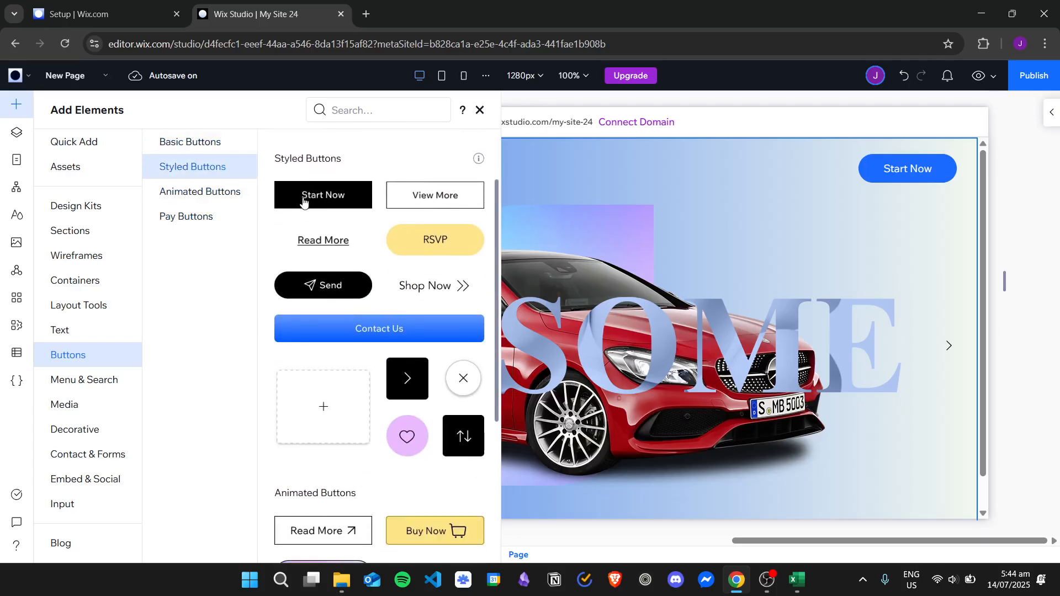
drag(293, 202, 448, 172)
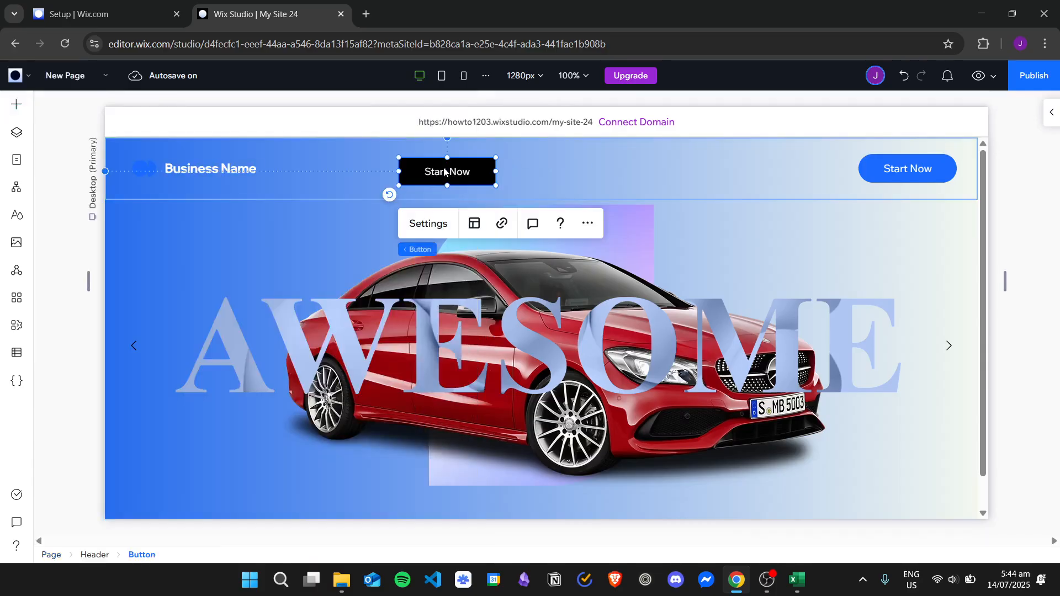
- Change the new header button's text to "Click This"
click(429, 224)
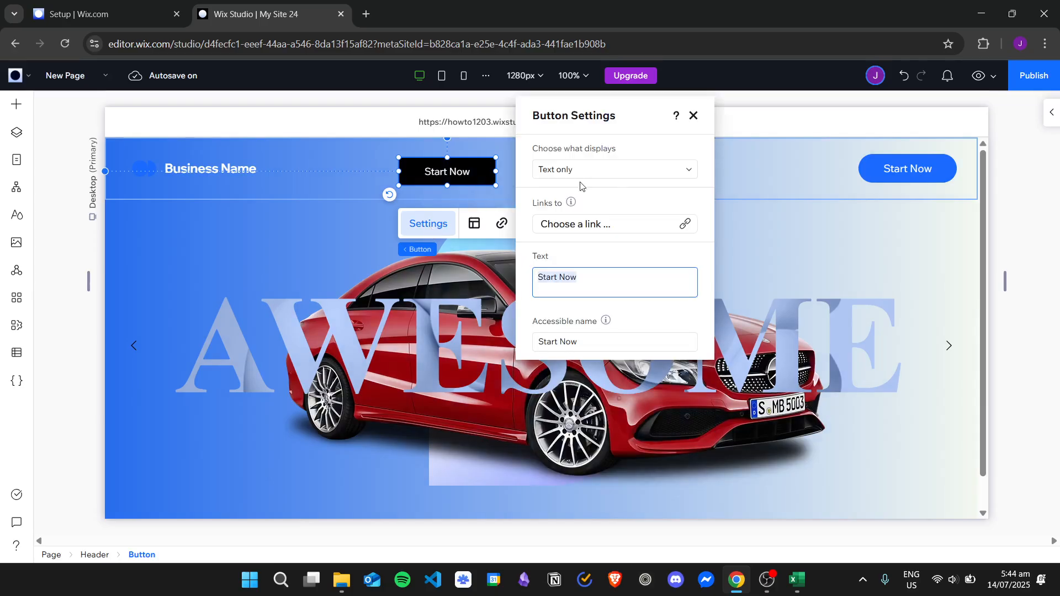
click(615, 282)
key(ctrl+a)
text(C)
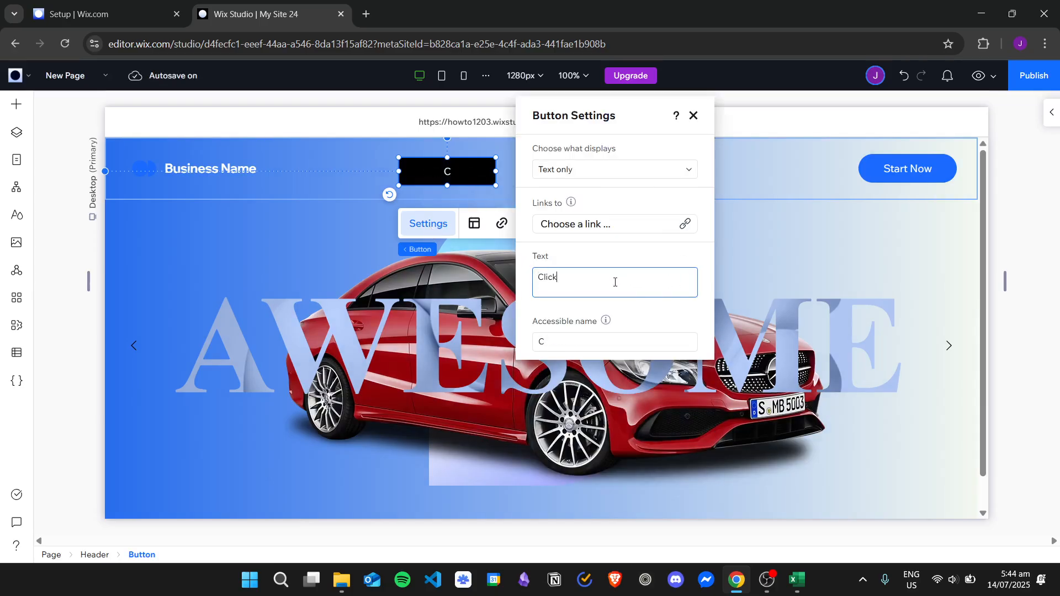
click(622, 250)
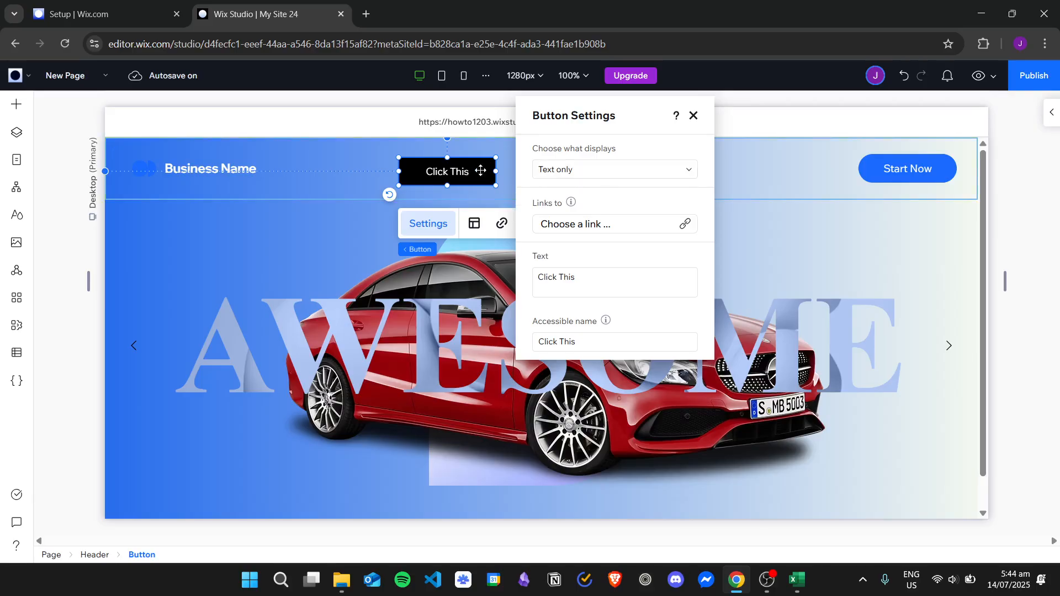
- Try the Icon only display for the button, and set it to show Text and icon
click(637, 171)
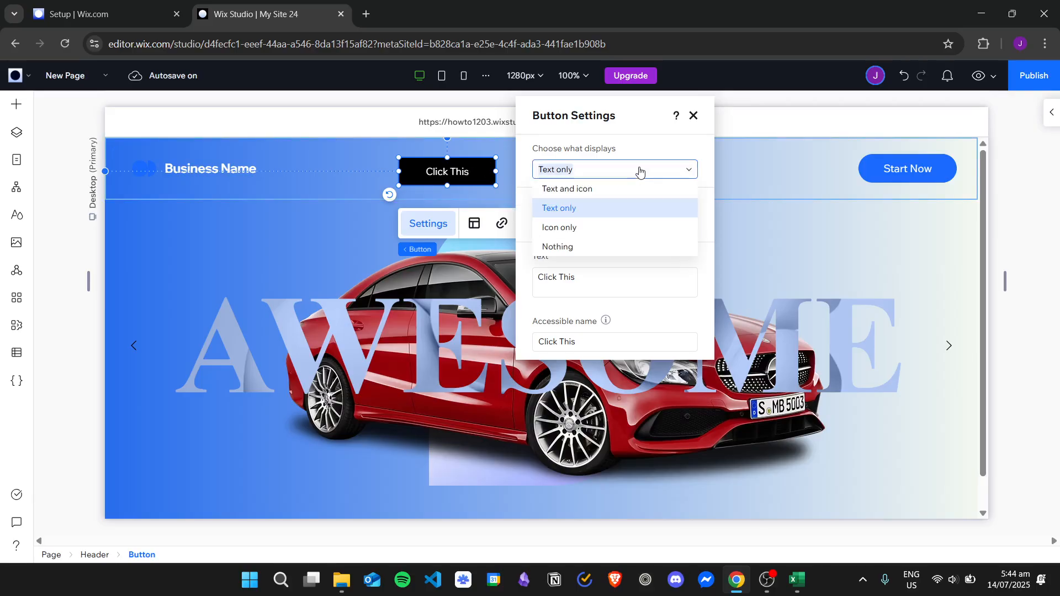
click(606, 228)
click(584, 175)
click(577, 247)
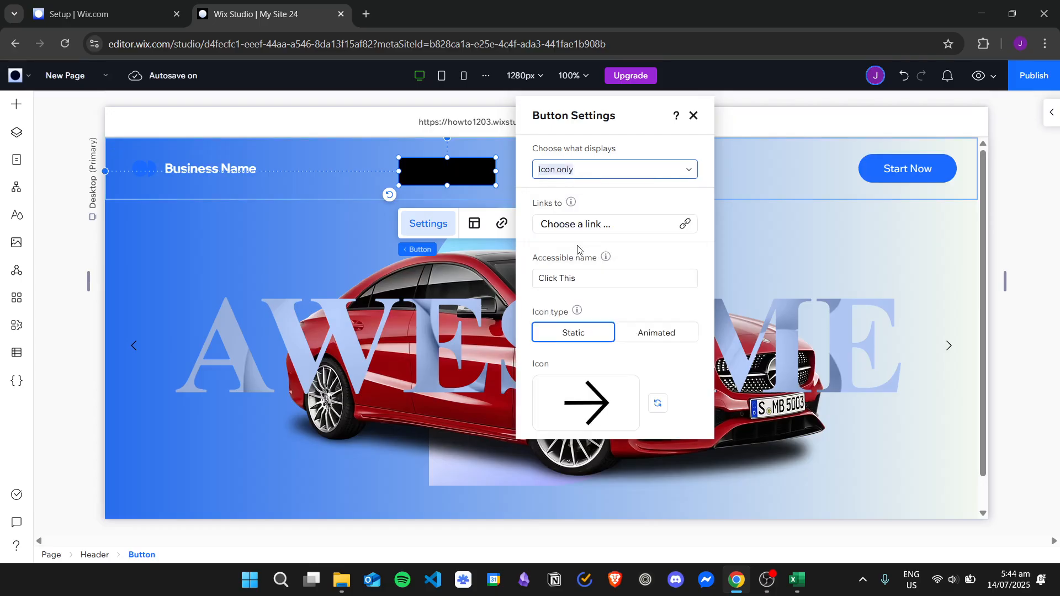
click(678, 174)
click(660, 189)
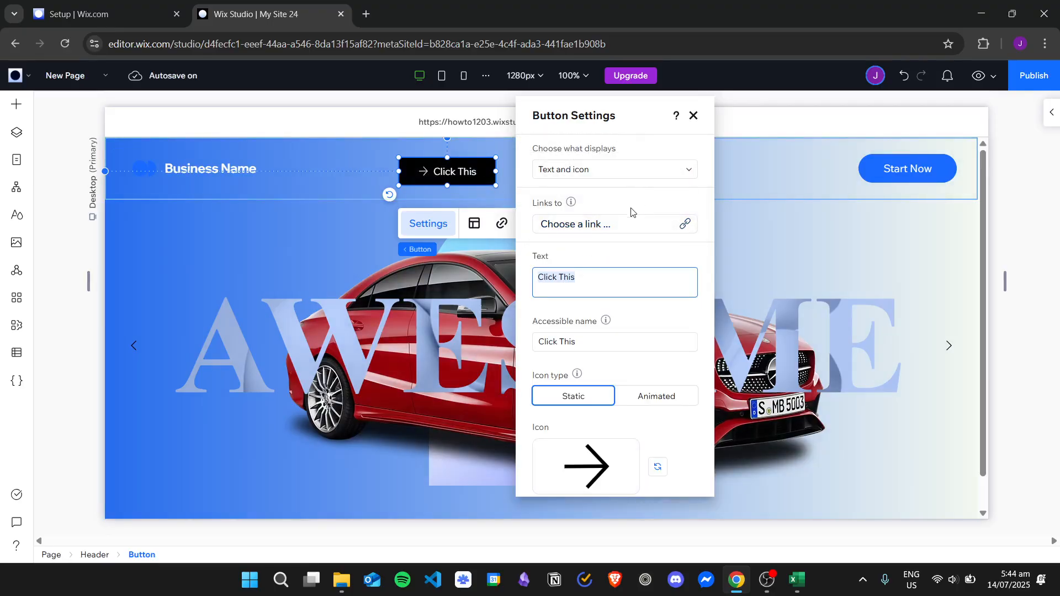
- Open the button's link options and examine the web address, anchor, top/bottom of page, document, email, phone number and lightbox types
click(630, 231)
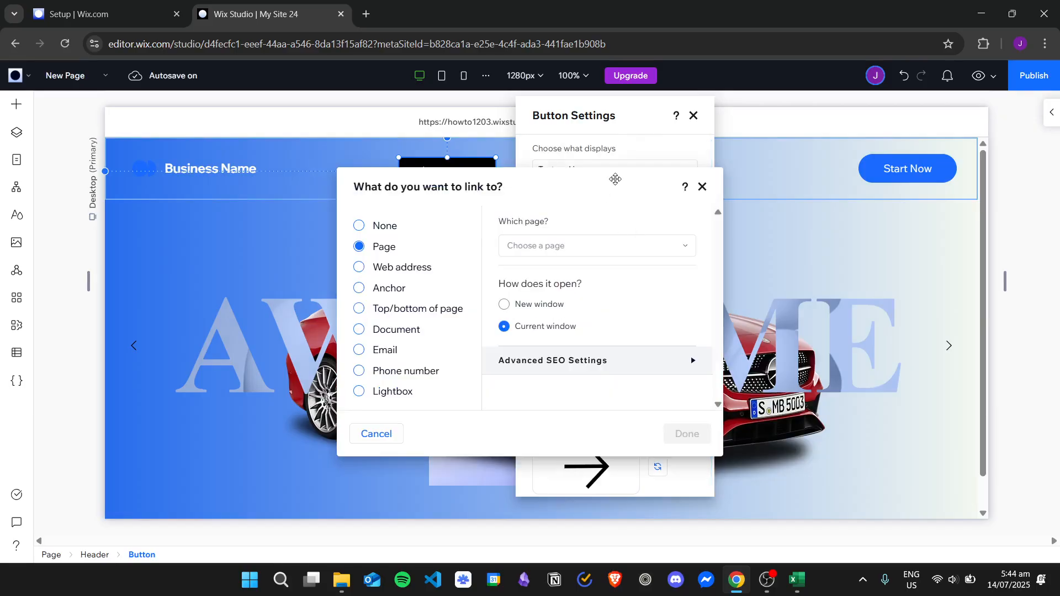
drag(615, 179, 408, 208)
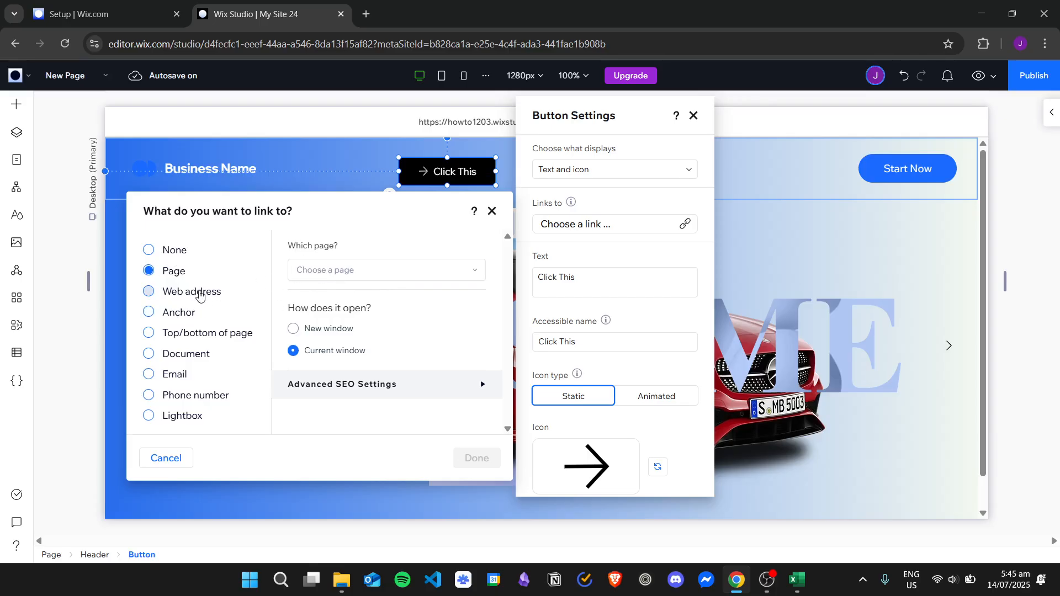
click(199, 294)
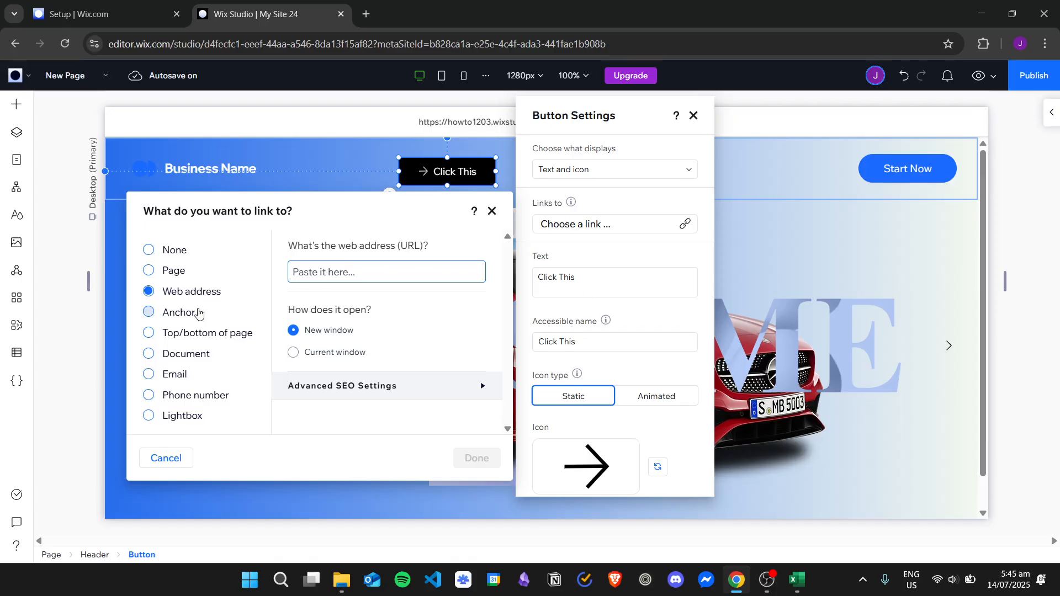
click(197, 313)
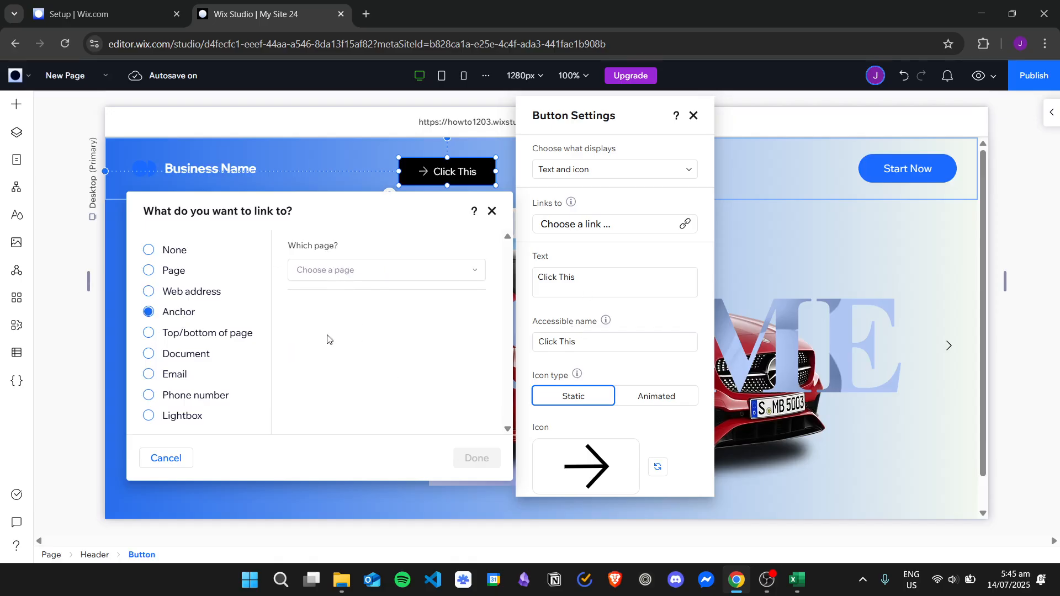
click(214, 336)
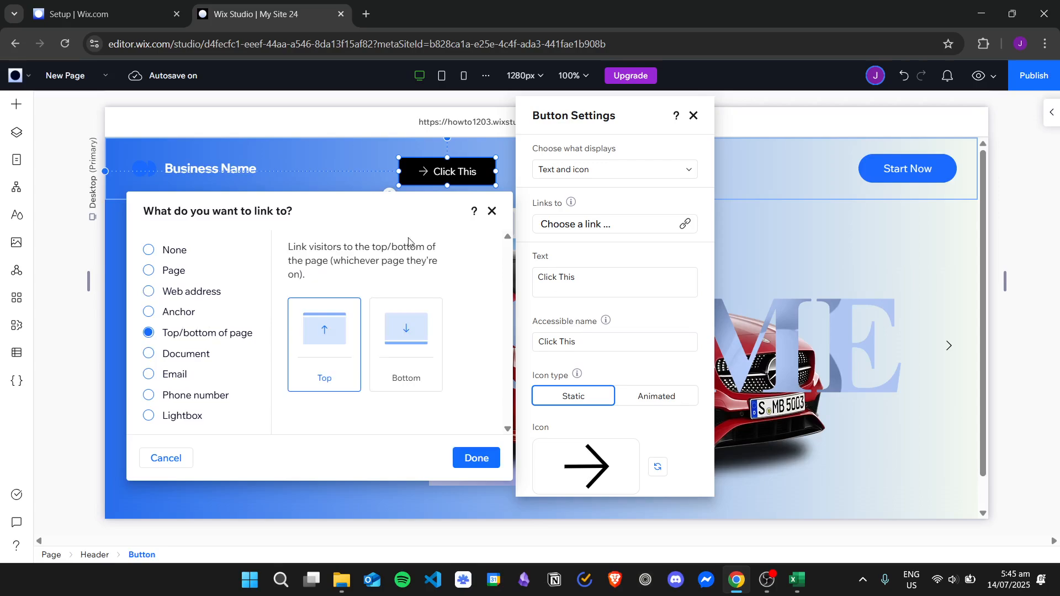
click(206, 355)
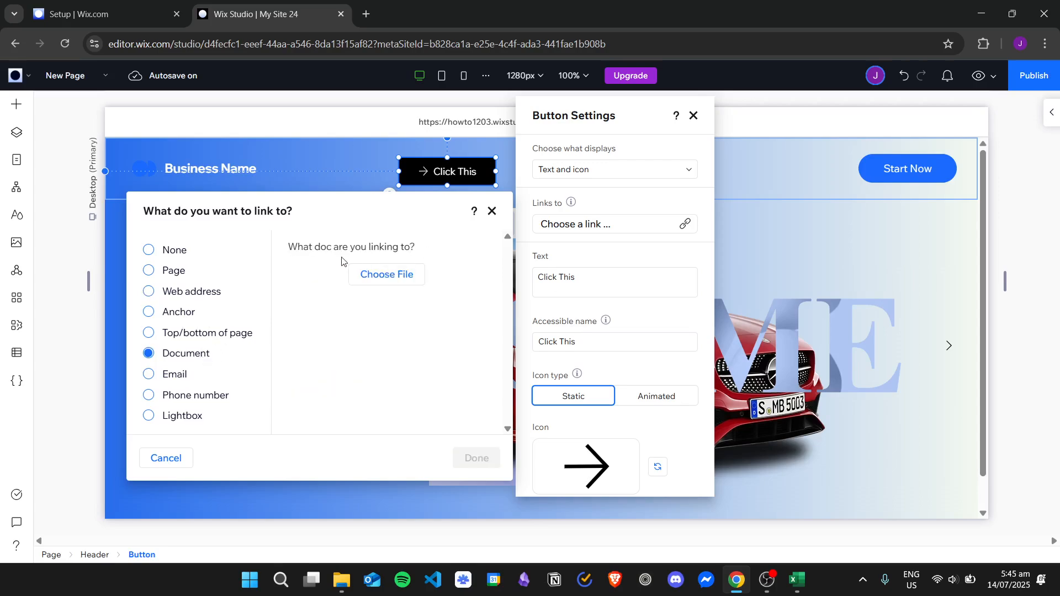
click(176, 377)
click(214, 399)
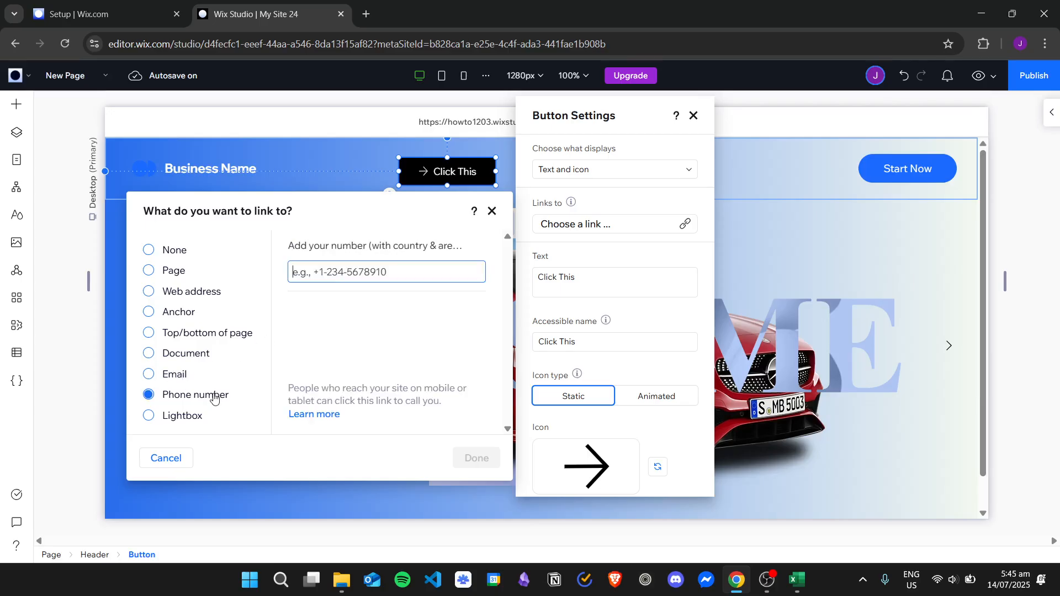
click(192, 421)
- Link the button to the Text Marquee page, opening in the current window
click(177, 274)
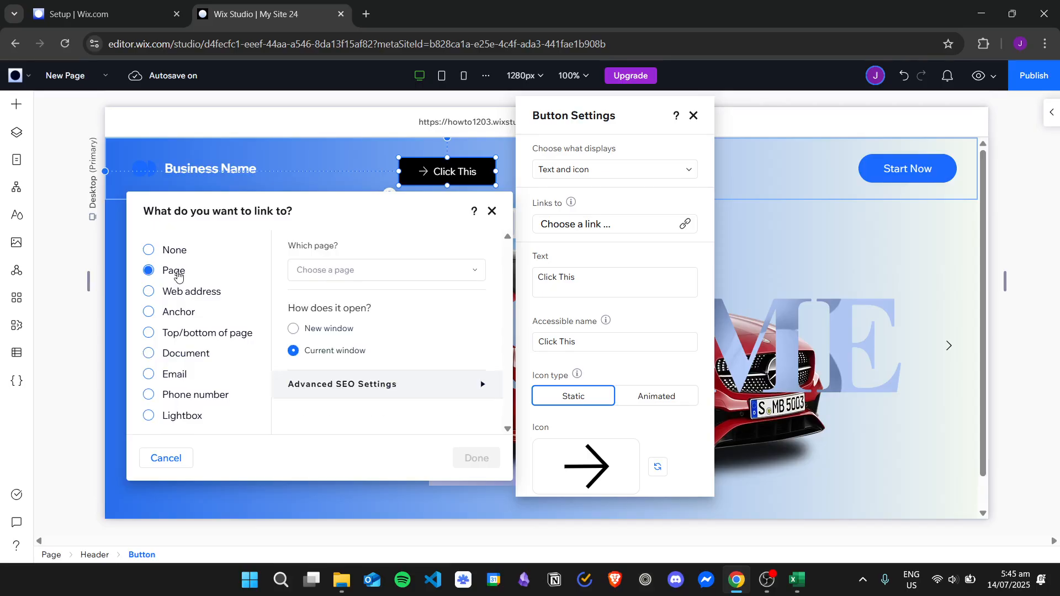
click(386, 273)
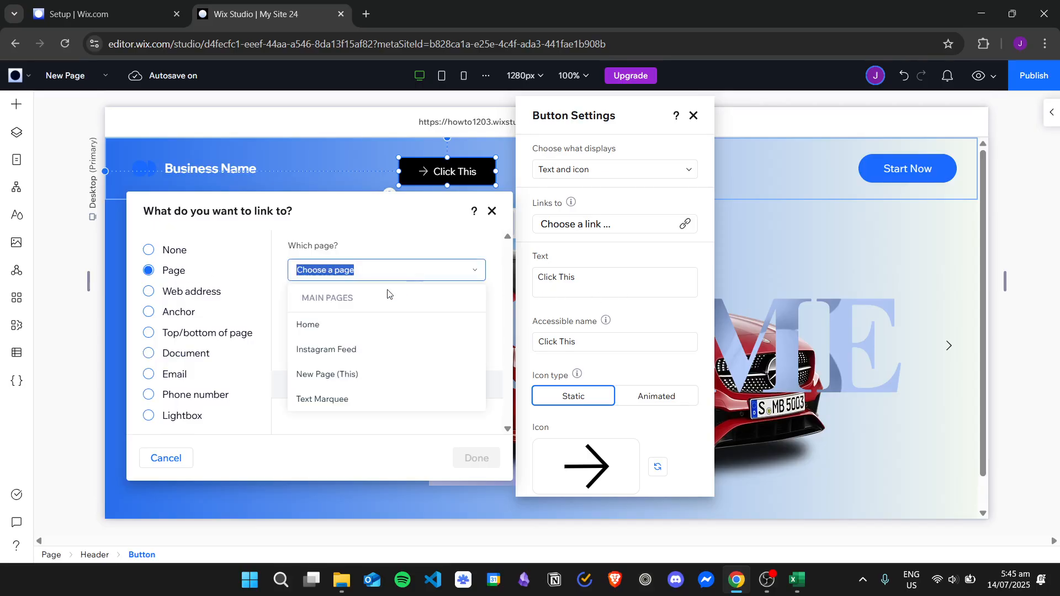
click(364, 400)
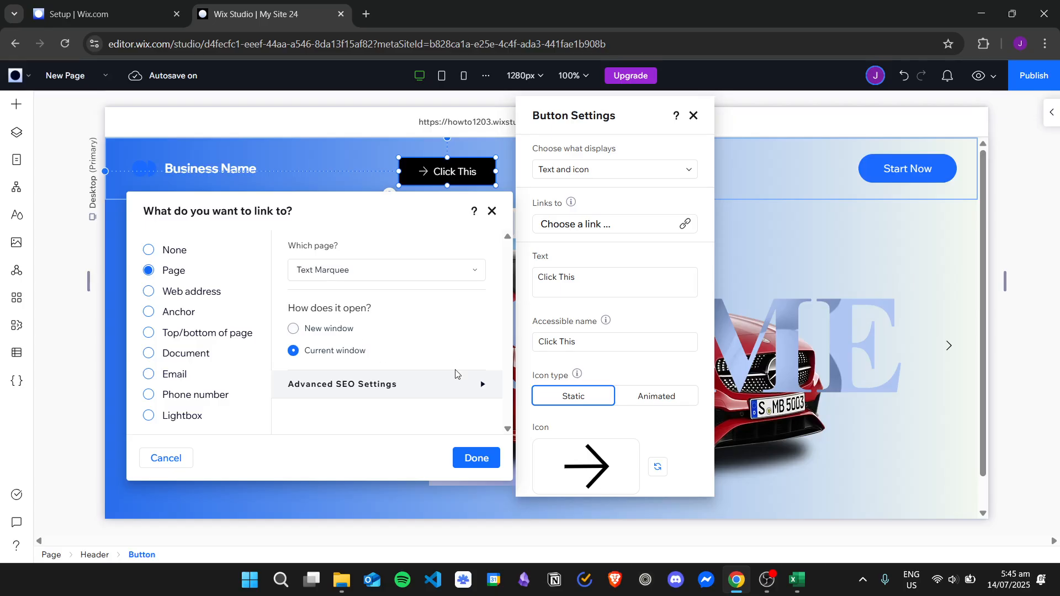
click(477, 458)
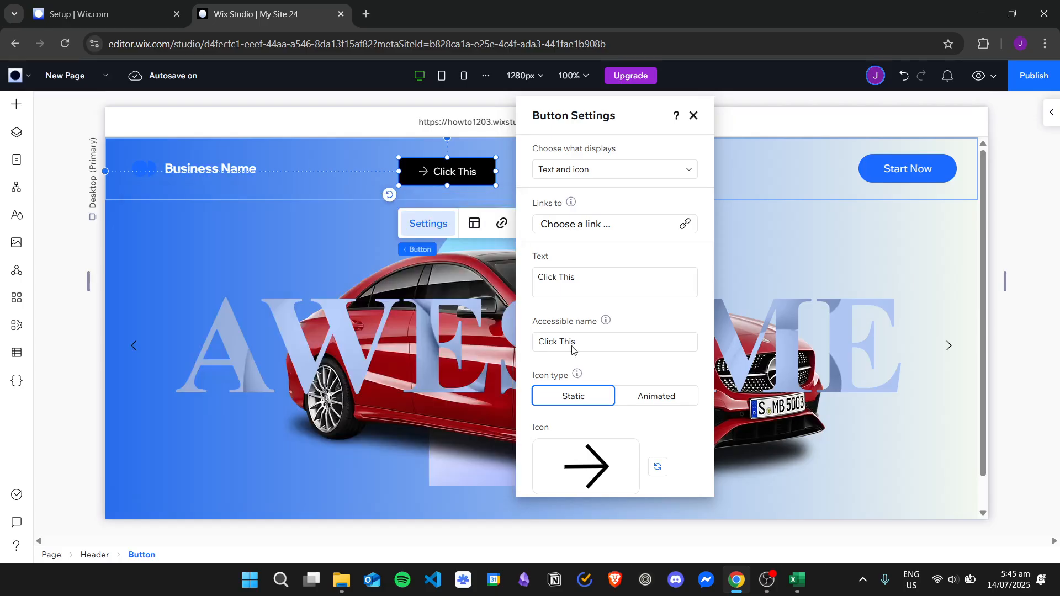
- Switch the button's icon to animated and use the Hollow Stars shape from the Wix media library
scroll(593, 261, down, 1)
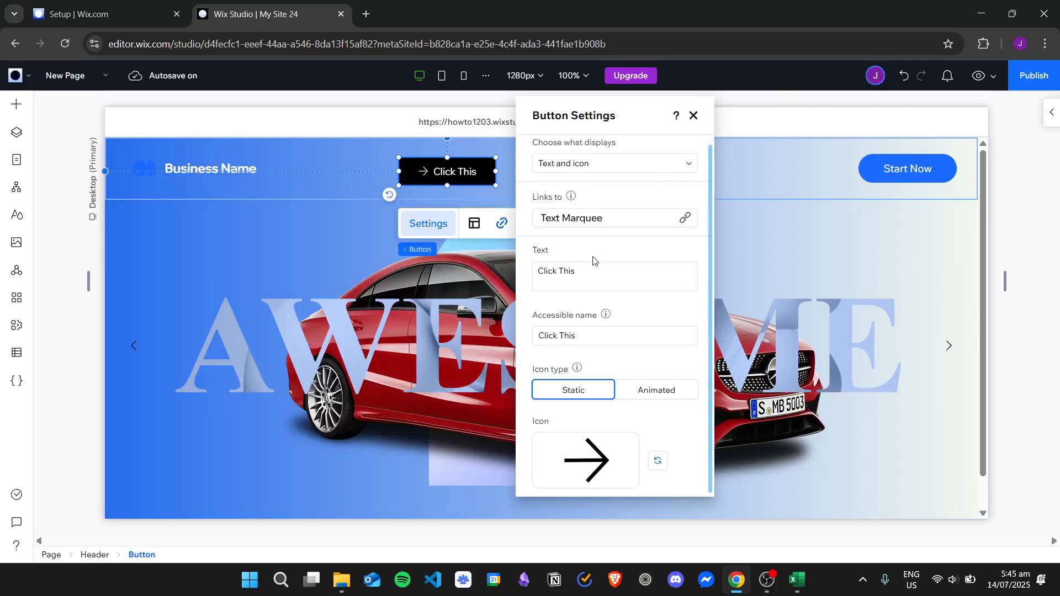
click(627, 394)
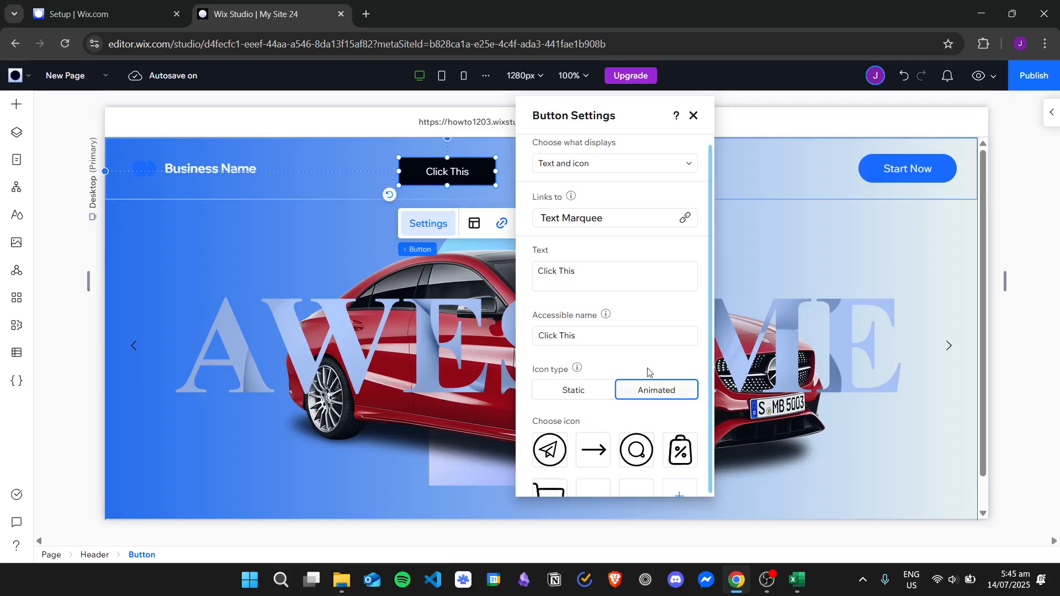
scroll(635, 307, down, 2)
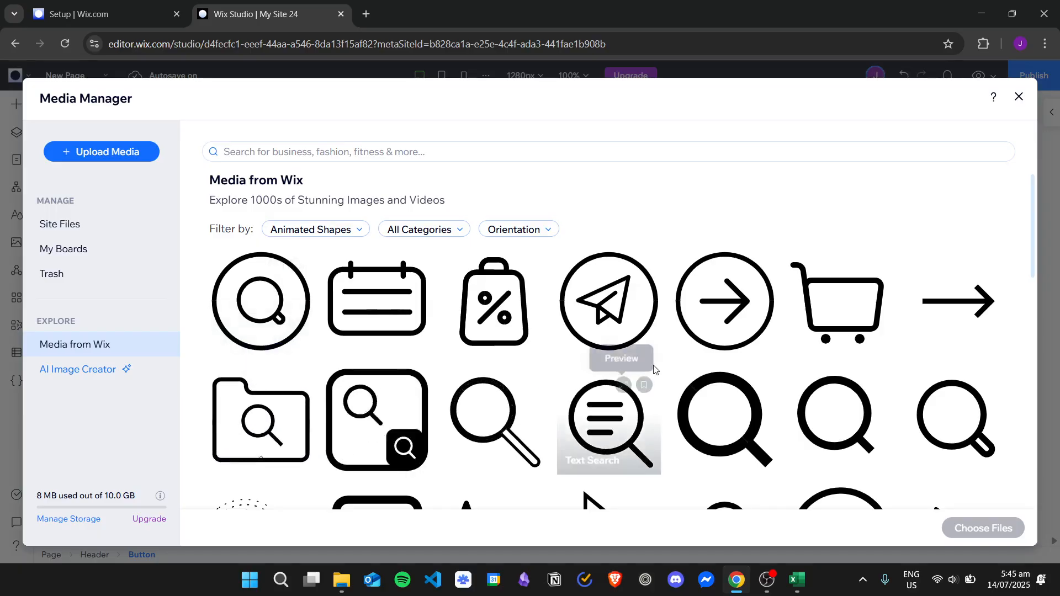
scroll(737, 224, down, 2)
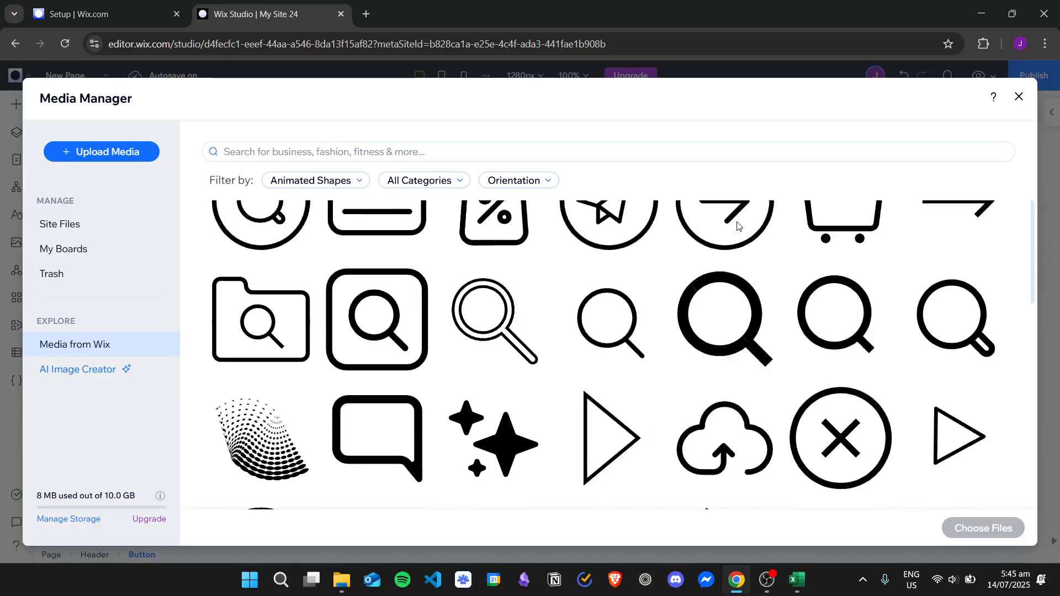
scroll(737, 223, down, 1)
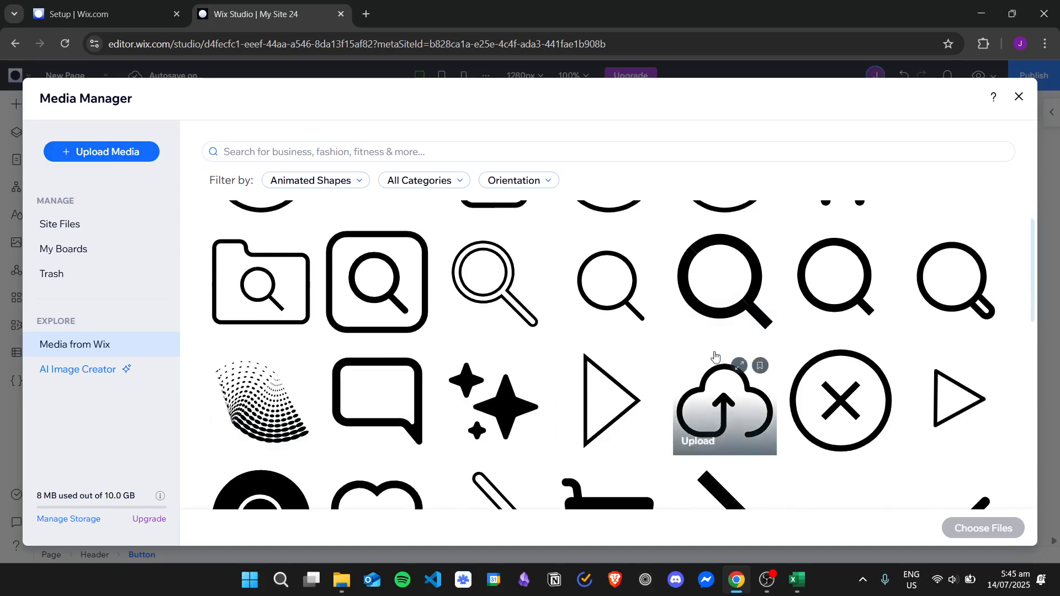
scroll(734, 381, down, 2)
scroll(817, 331, down, 2)
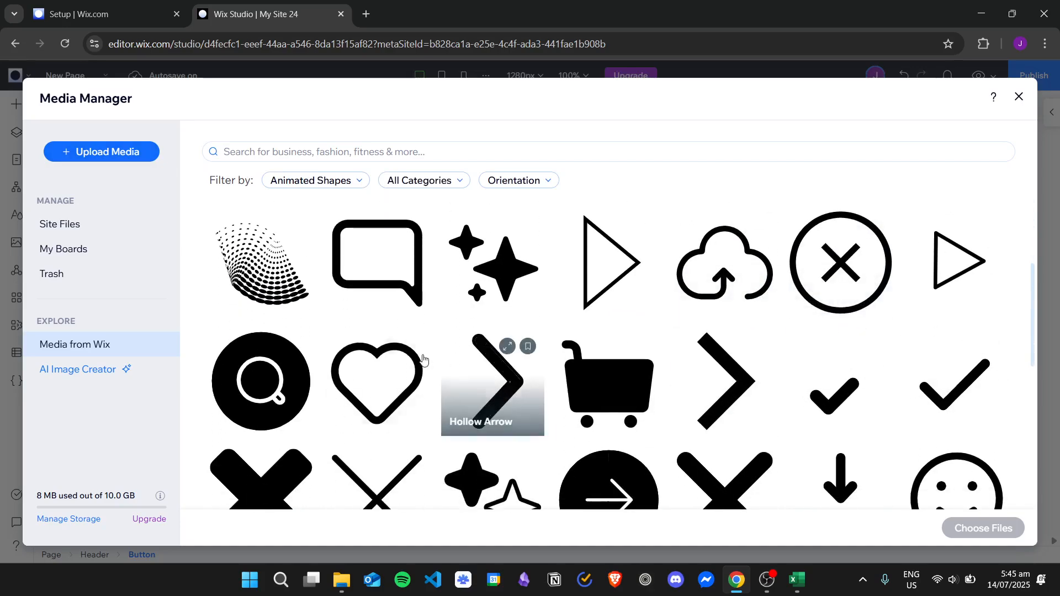
scroll(463, 379, down, 1)
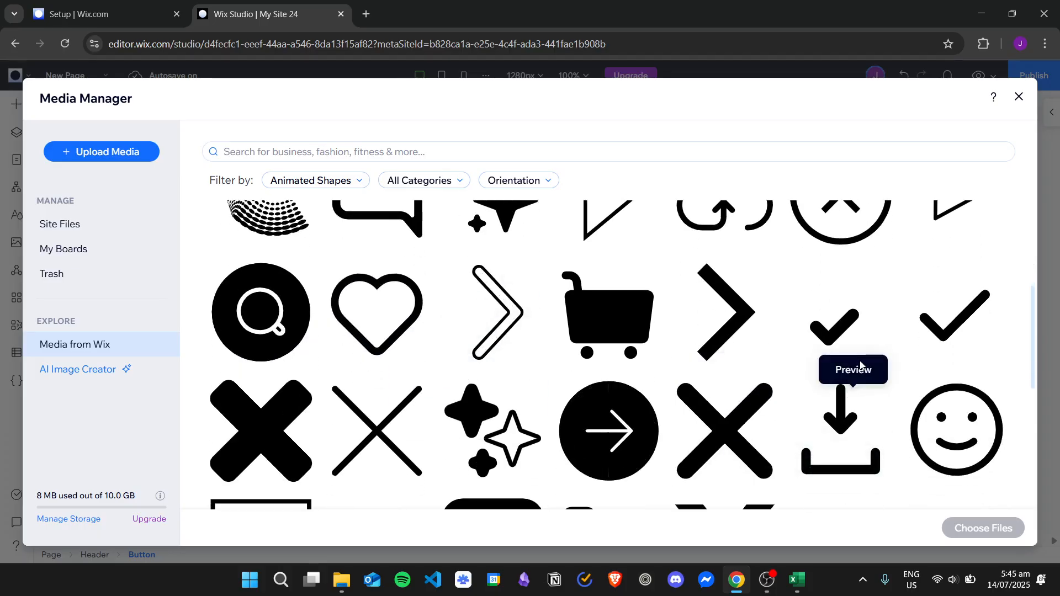
click(489, 438)
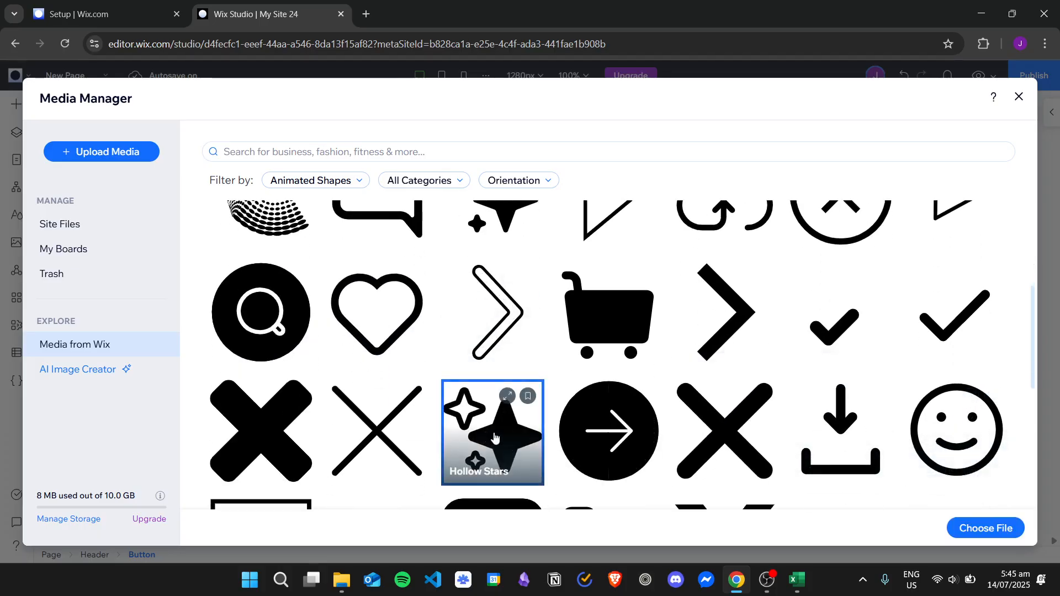
click(986, 527)
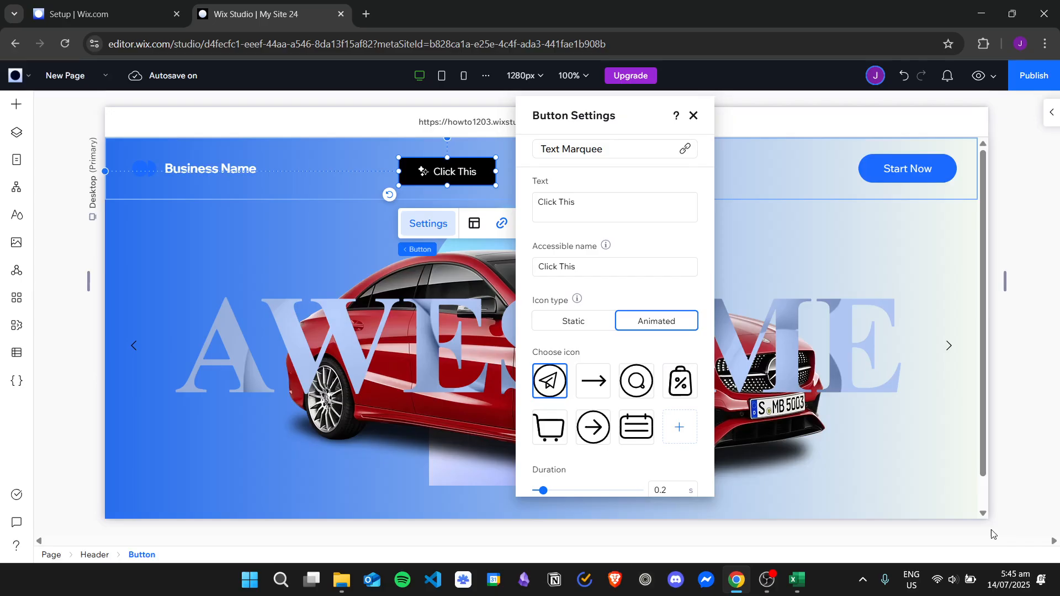
click(694, 115)
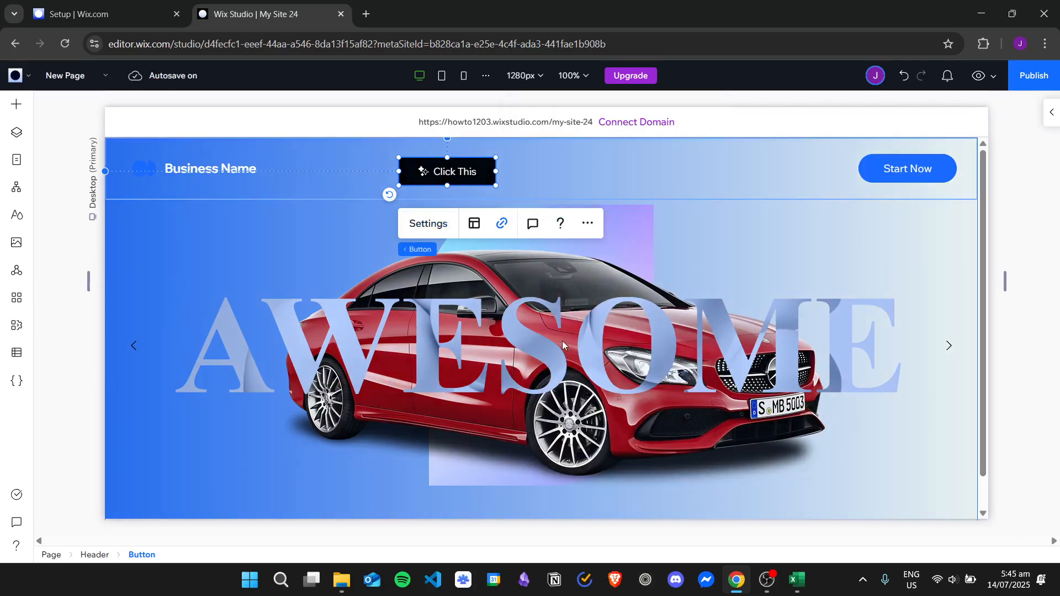
- Preview the site, test the Click This button's page link, and return to editing
click(979, 75)
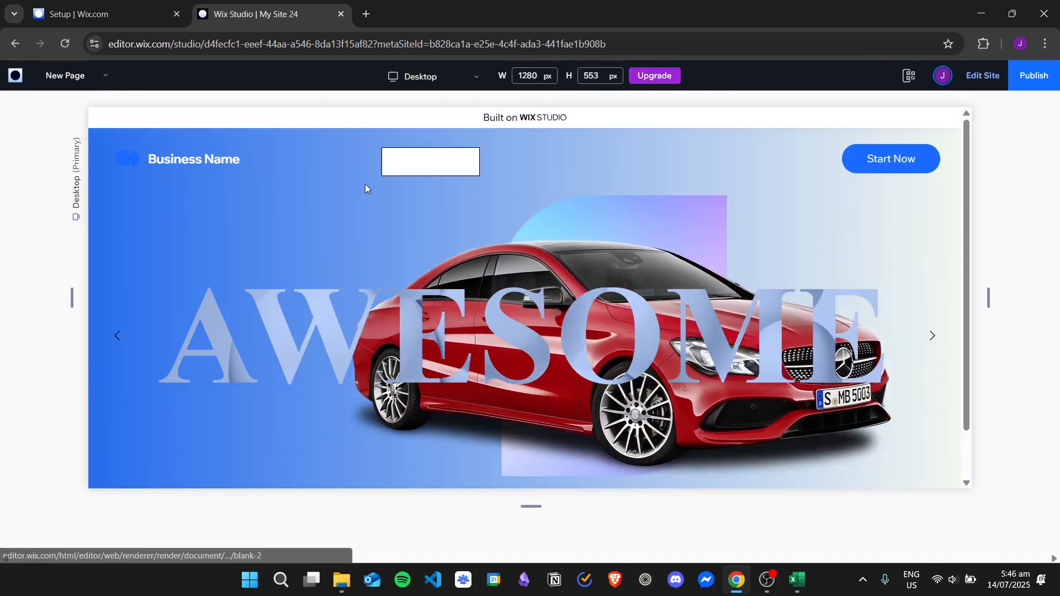
click(458, 164)
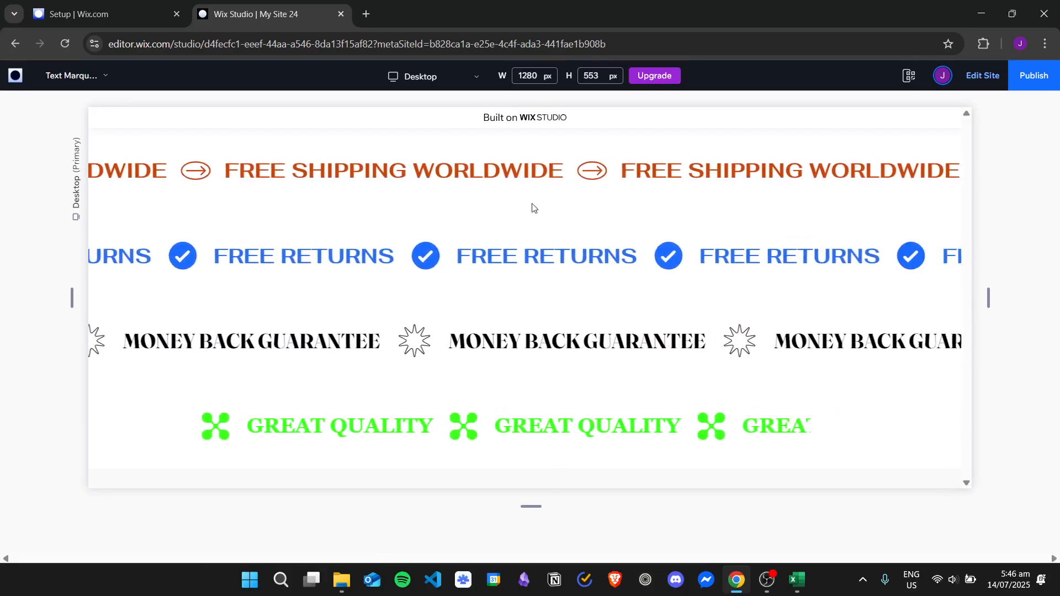
click(986, 80)
click(1033, 109)
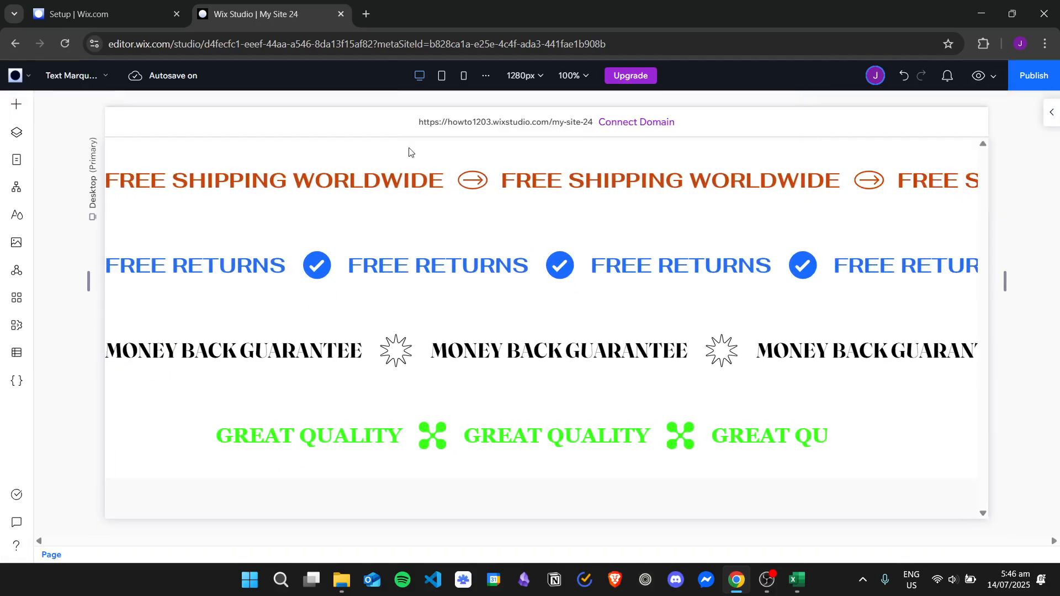
- Open New Page from the site pages for editing
click(17, 159)
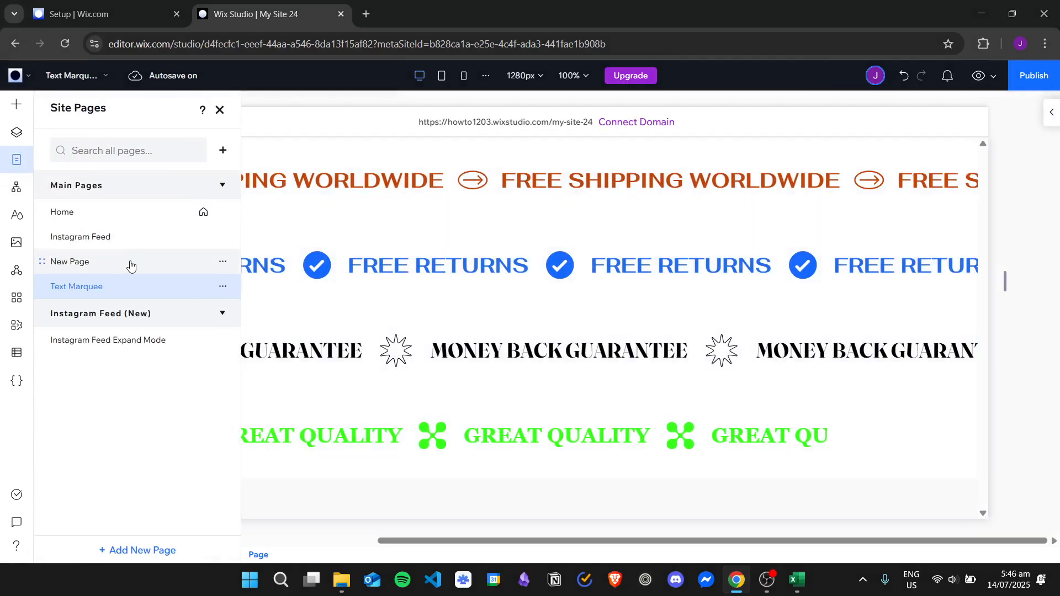
click(223, 111)
click(16, 160)
click(121, 270)
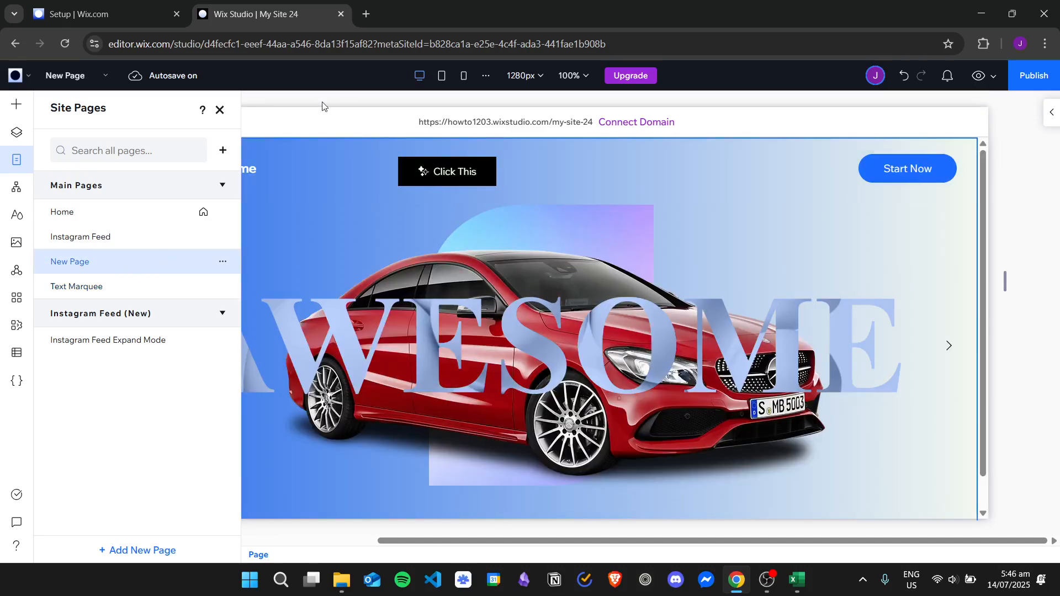
click(221, 111)
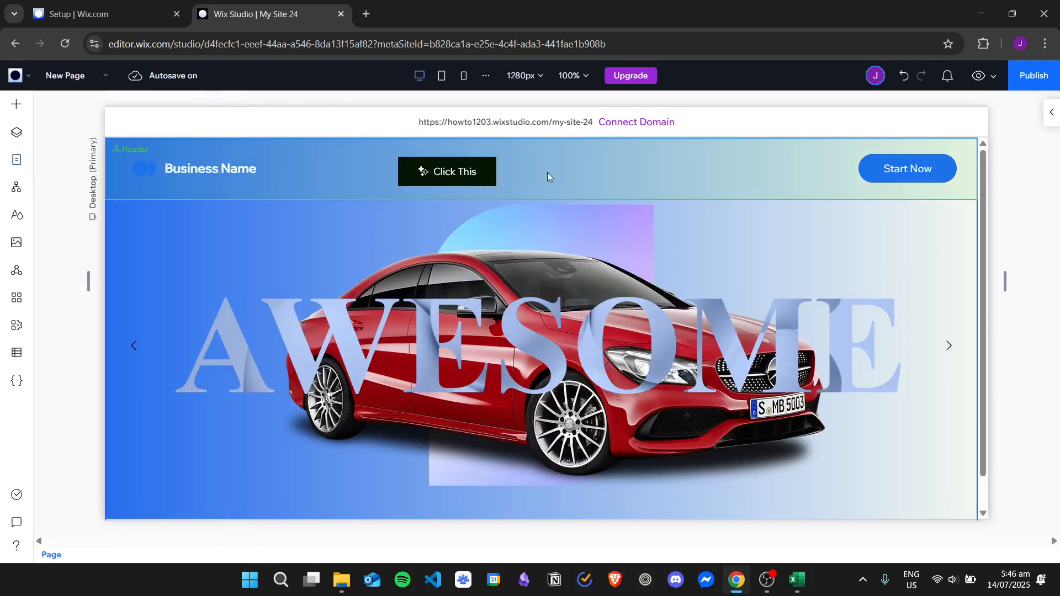
- Move the Click This header button to about X 398 px, Y 24 px, with a height of about 44 px
click(452, 176)
click(452, 176)
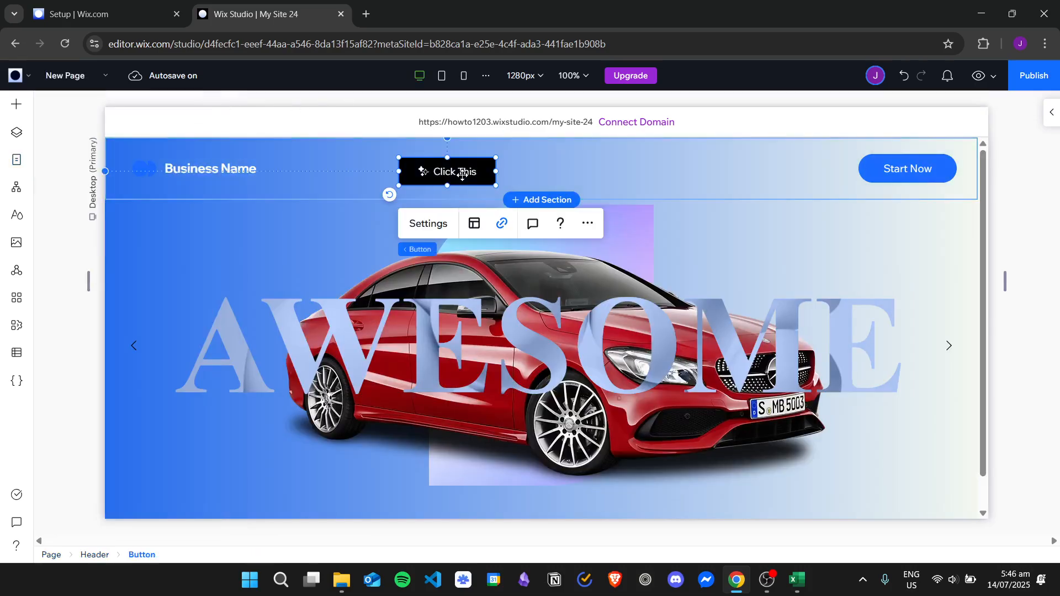
click(1046, 116)
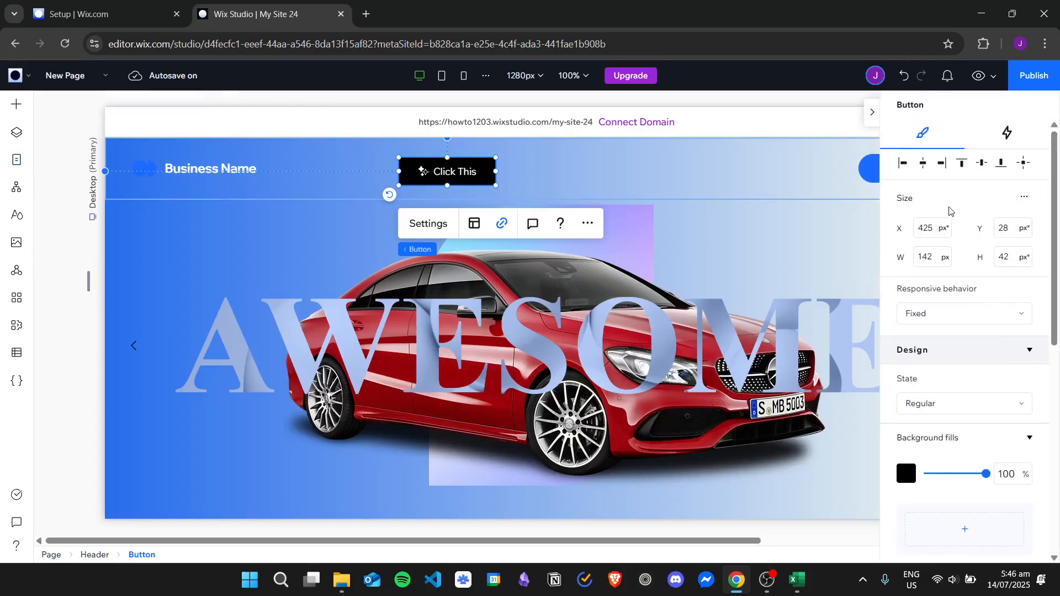
scroll(964, 210, down, 3)
scroll(971, 232, up, 3)
drag(466, 172, 499, 175)
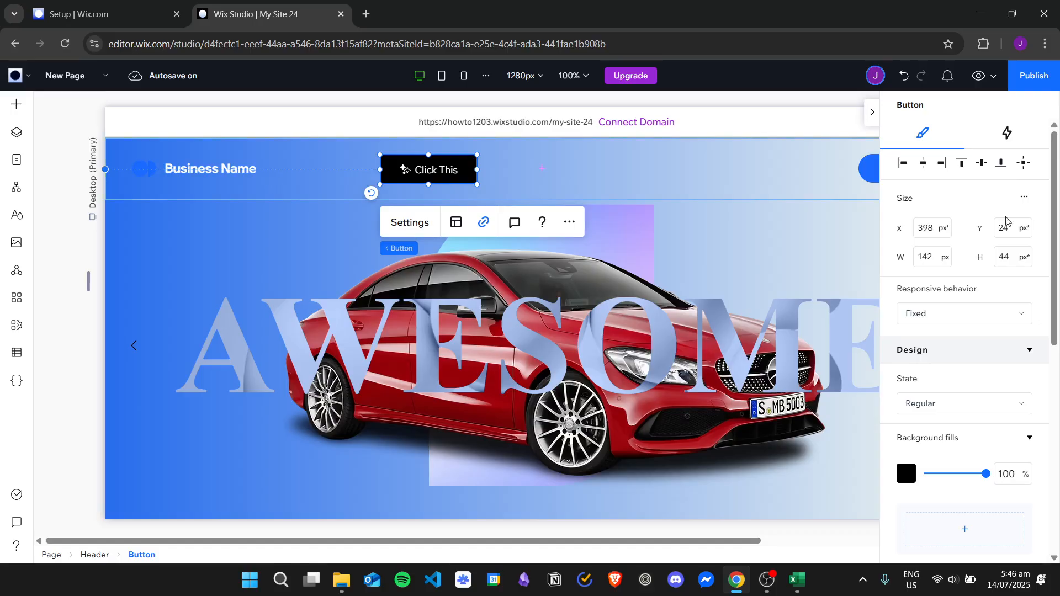
- View the button's Hover state design and return to the Regular state
scroll(939, 375, down, 3)
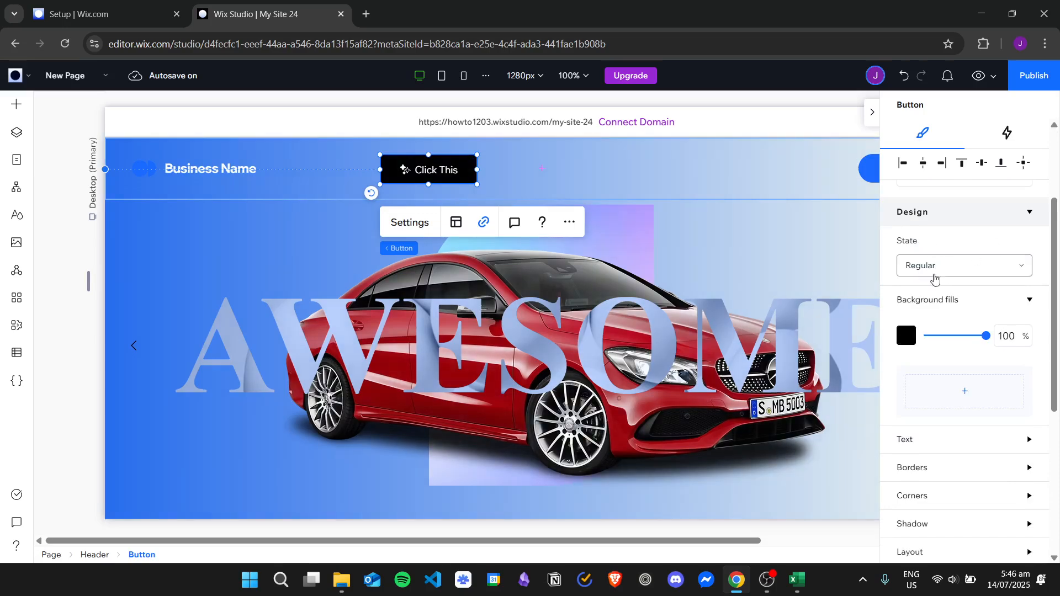
click(942, 267)
click(942, 295)
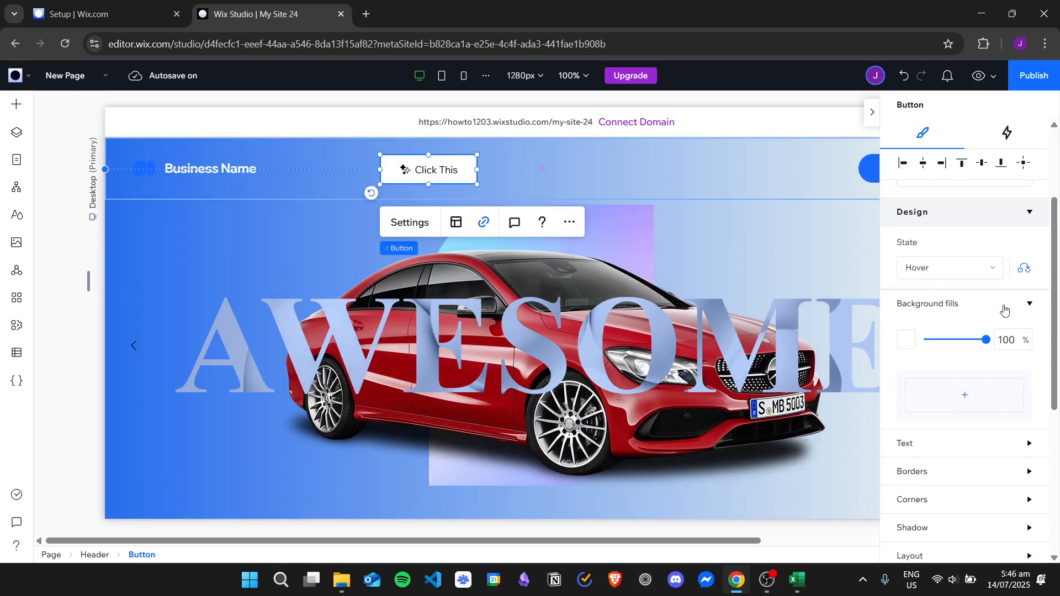
click(973, 269)
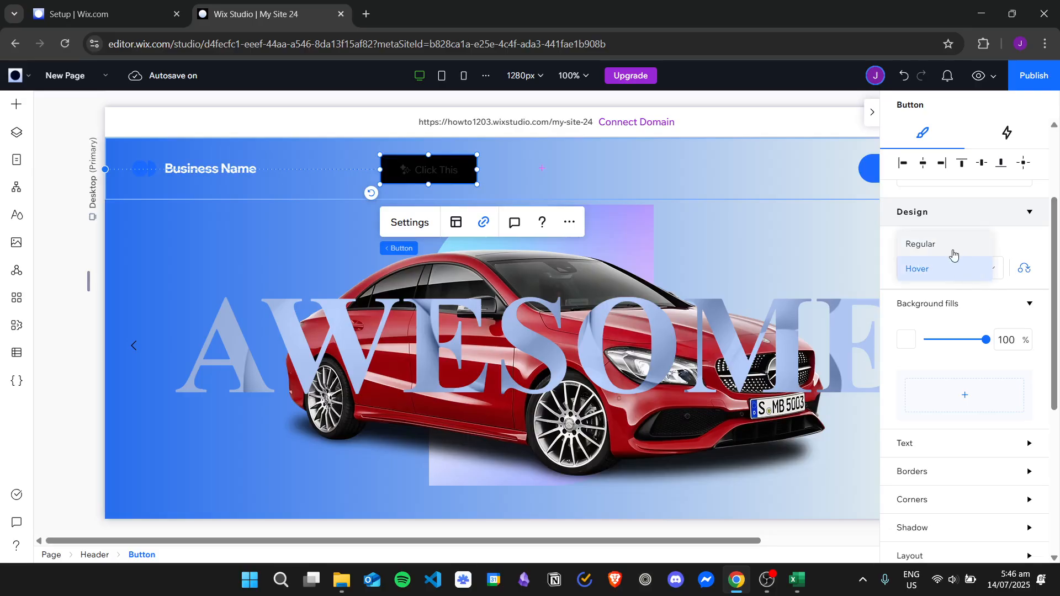
click(952, 252)
- Set the button's Regular background fill to the blue theme Color 9 (#286EED), keeping 100% opacity
scroll(952, 253, down, 2)
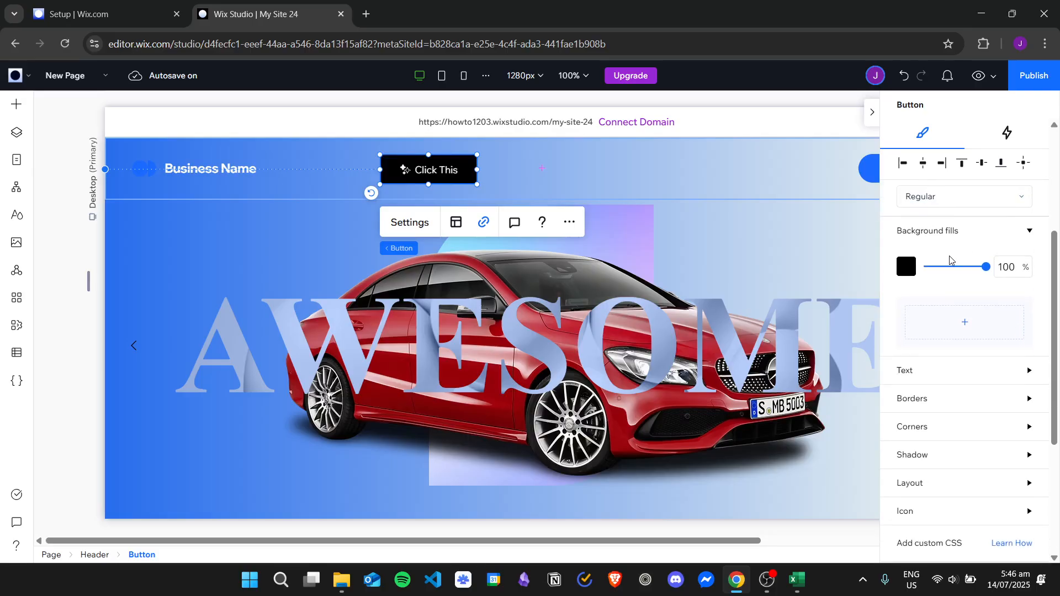
mouse_move(975, 267)
mouse_down()
mouse_move(936, 268)
mouse_move(988, 267)
mouse_up()
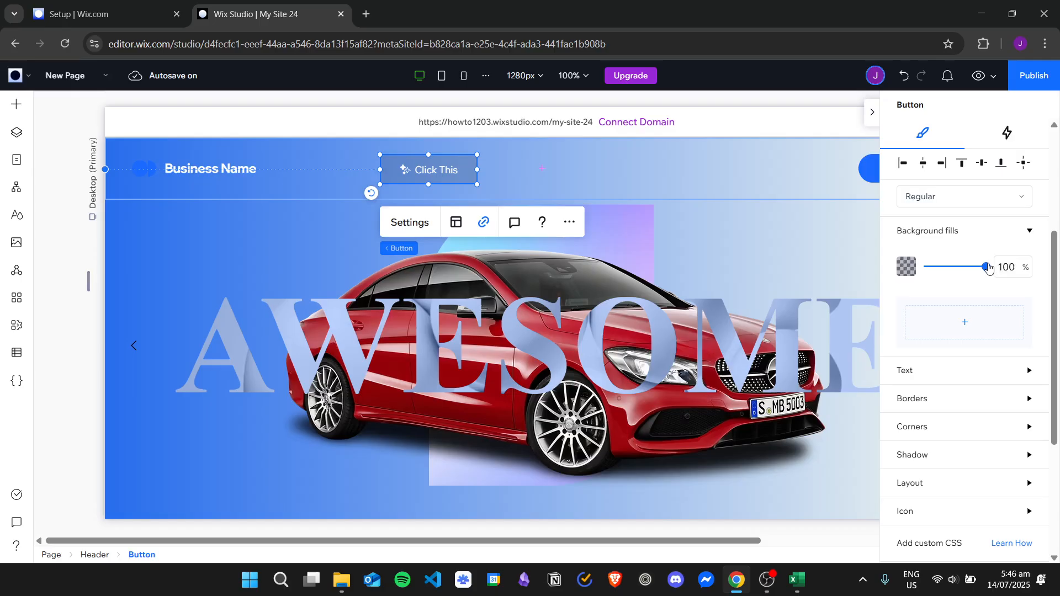
click(904, 267)
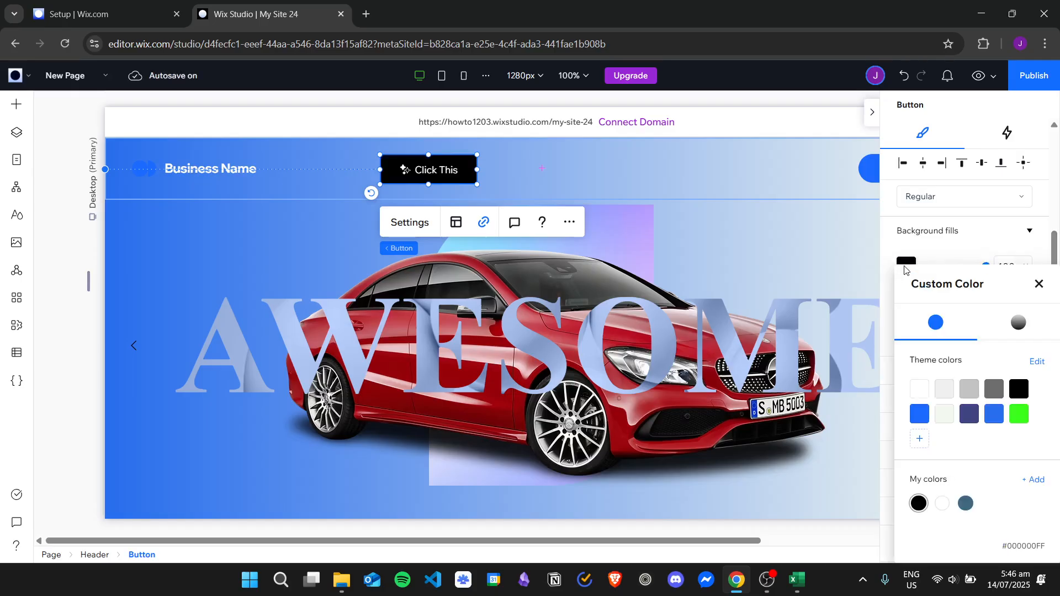
click(1018, 414)
click(1001, 417)
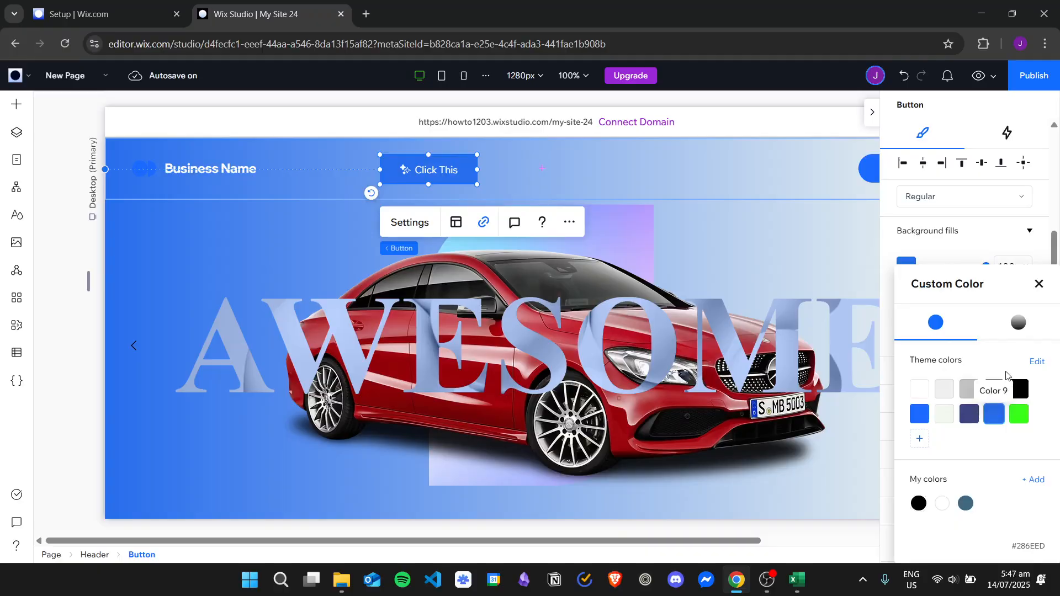
click(1039, 283)
- Set the button text's font to Calistoga and its size to 15 px
scroll(956, 299, down, 1)
scroll(956, 299, down, 1)
click(973, 232)
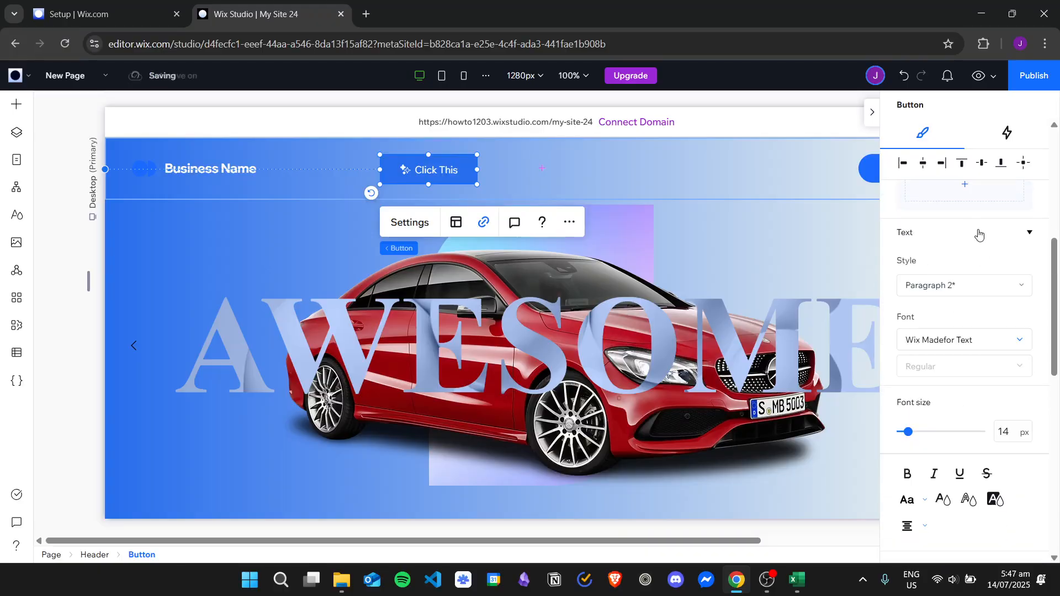
click(999, 284)
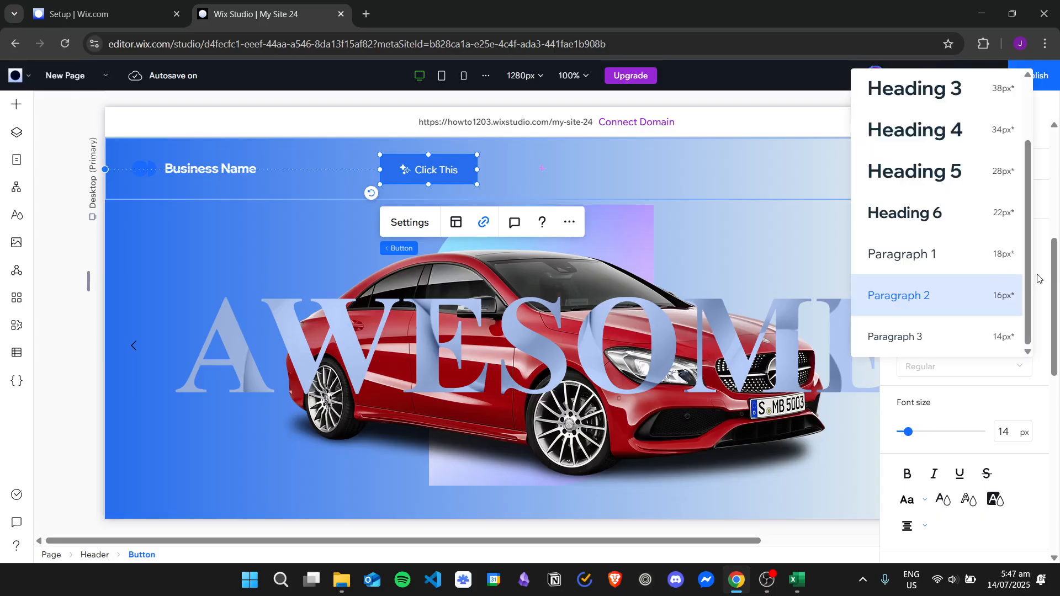
click(1000, 283)
click(945, 339)
scroll(900, 261, down, 5)
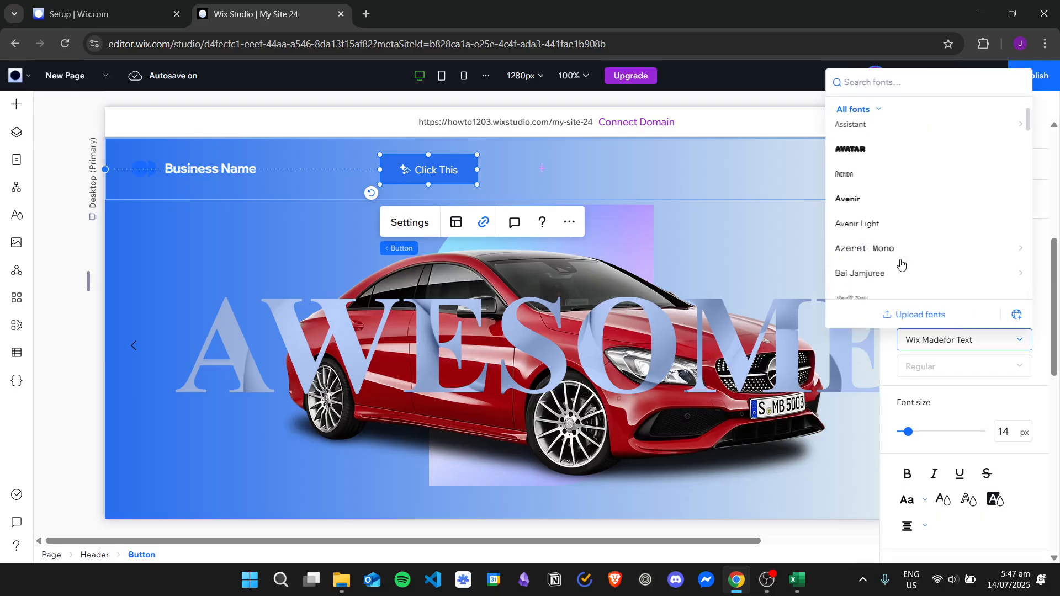
scroll(885, 267, down, 3)
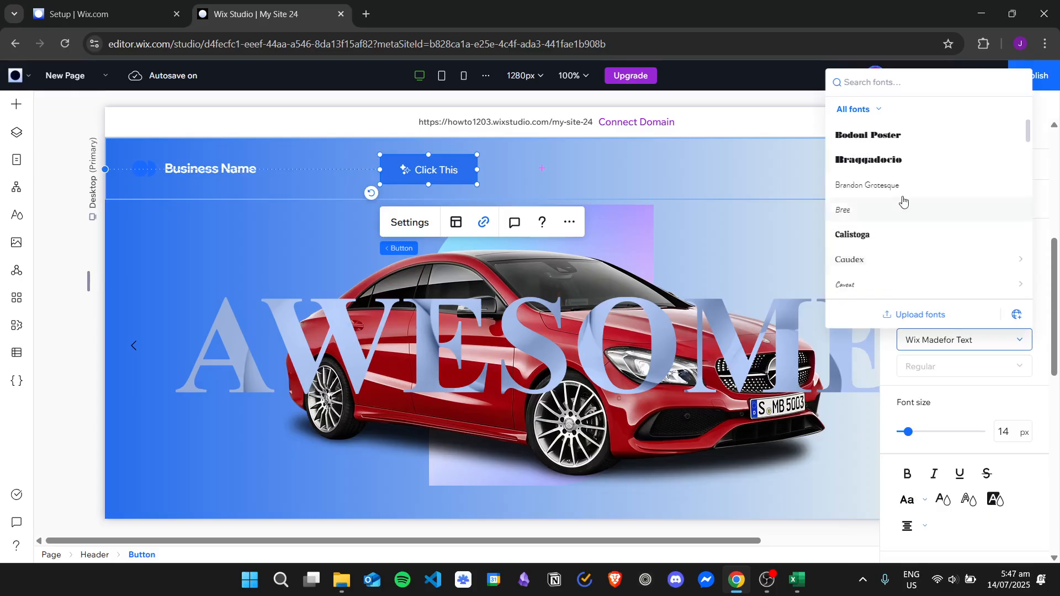
click(878, 234)
scroll(950, 331, down, 2)
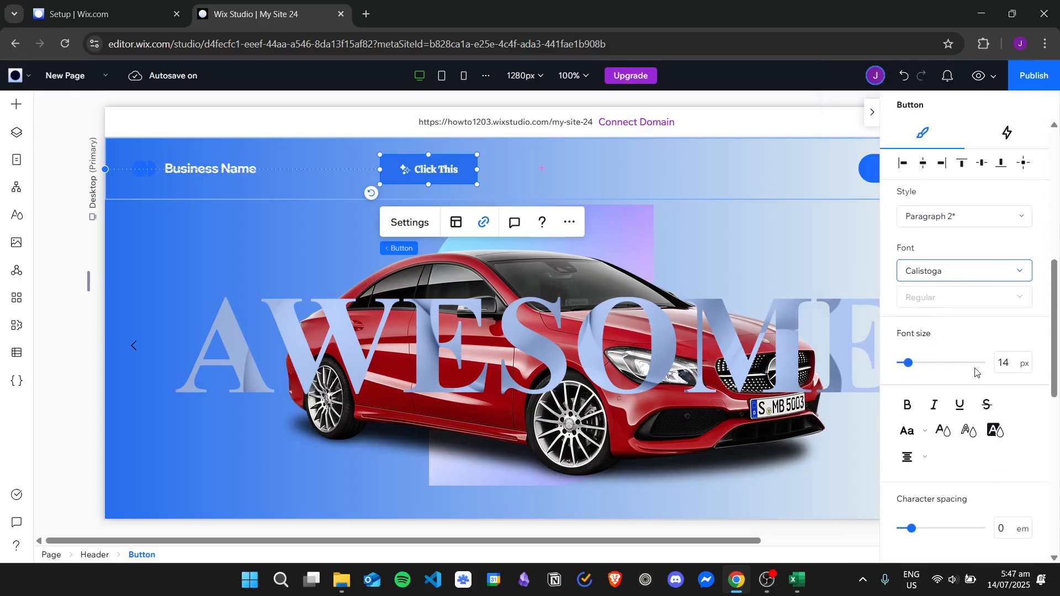
mouse_move(918, 368)
mouse_down()
mouse_move(929, 368)
mouse_move(907, 368)
mouse_up()
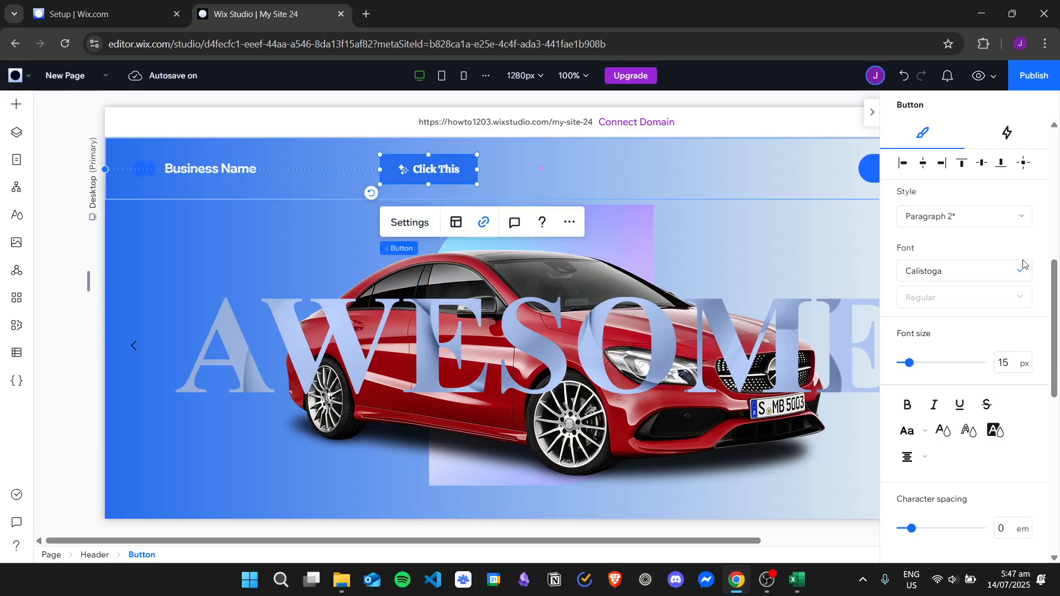
- Try bold, italic, underline and strikethrough formatting on the button text
scroll(939, 337, down, 2)
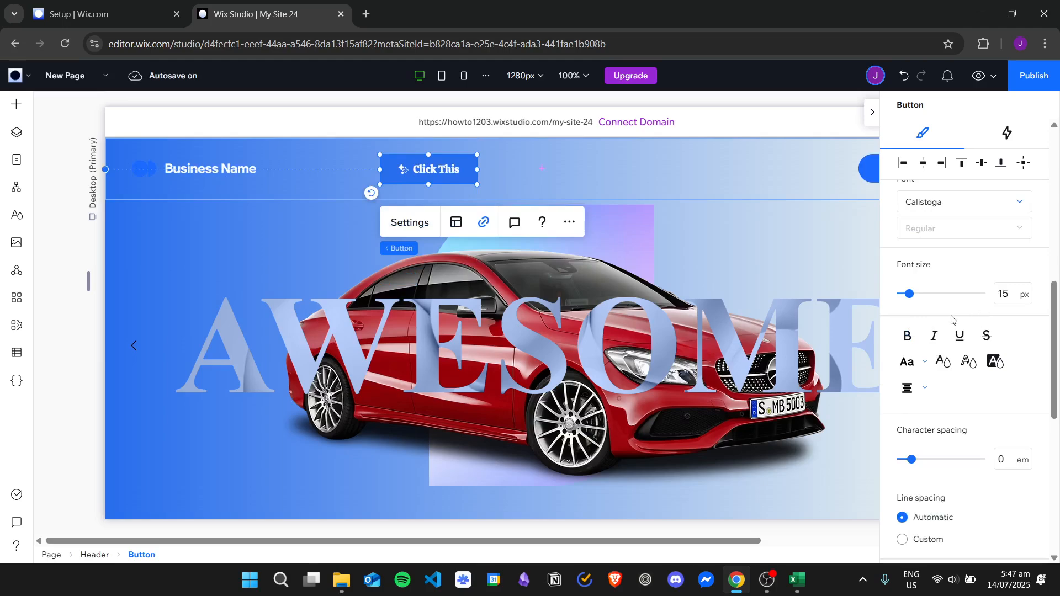
click(906, 342)
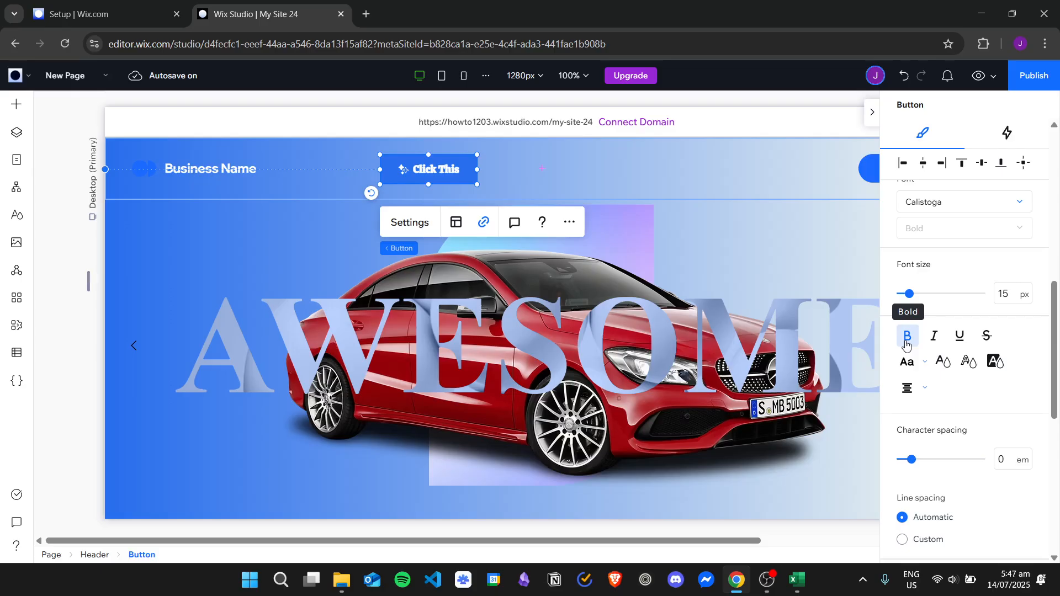
click(906, 343)
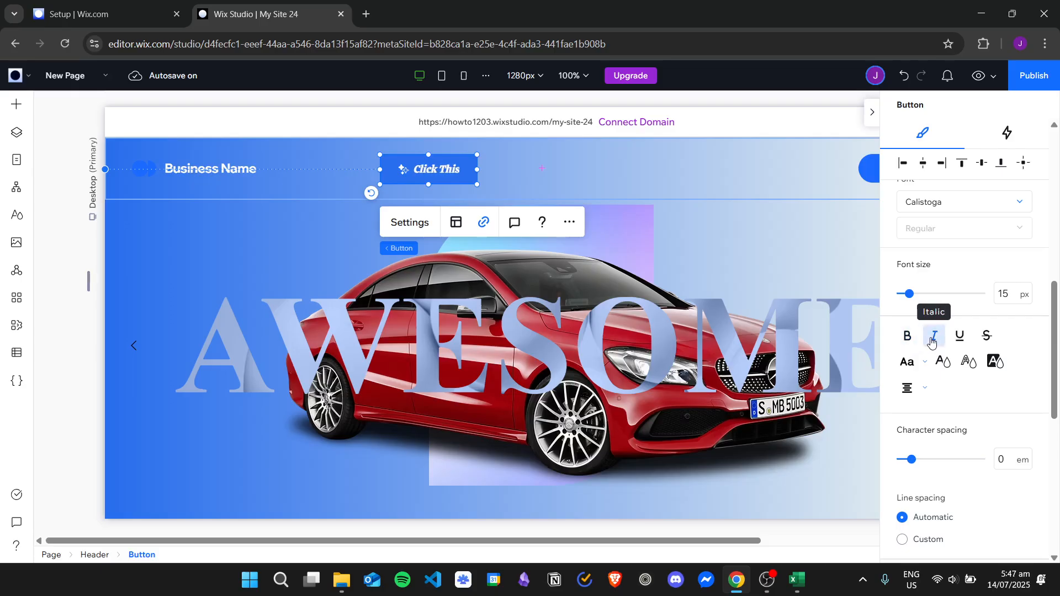
click(959, 336)
click(959, 337)
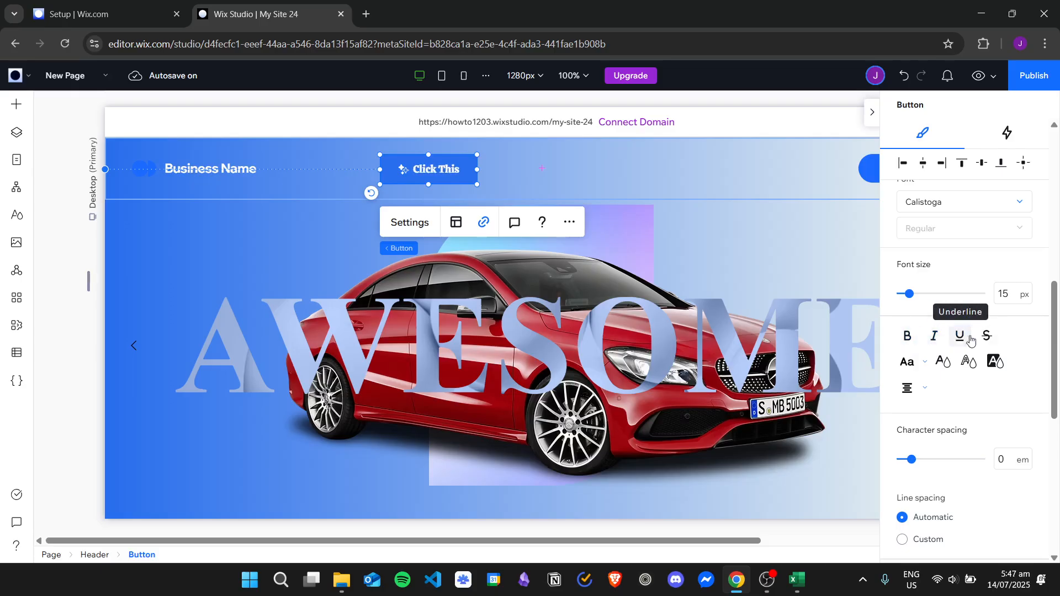
click(986, 335)
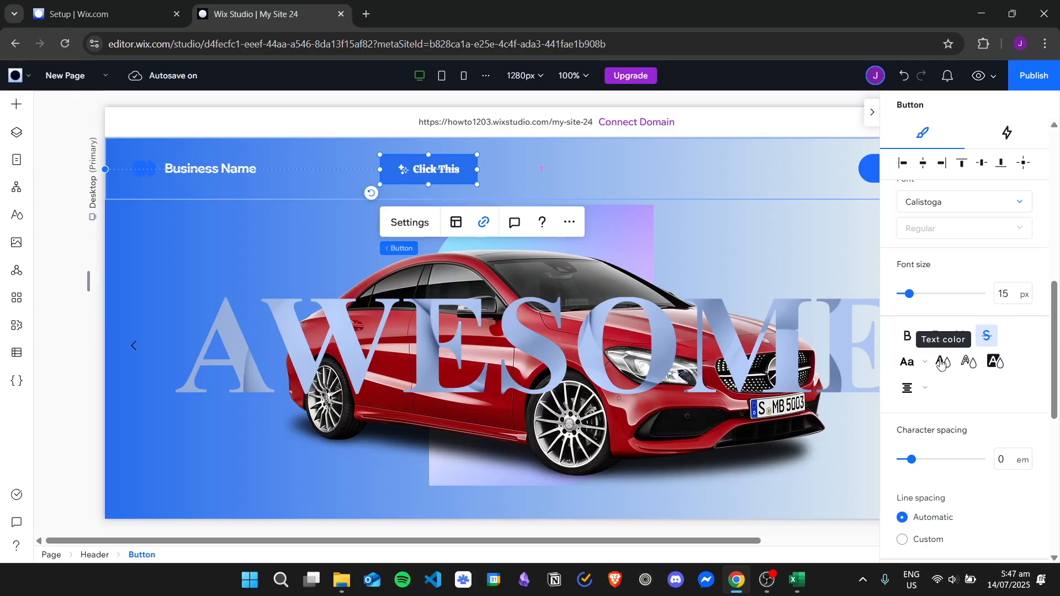
- Try blue, green, dark purple and black theme colors on the button text and return it to white (#FFFFFF)
click(942, 363)
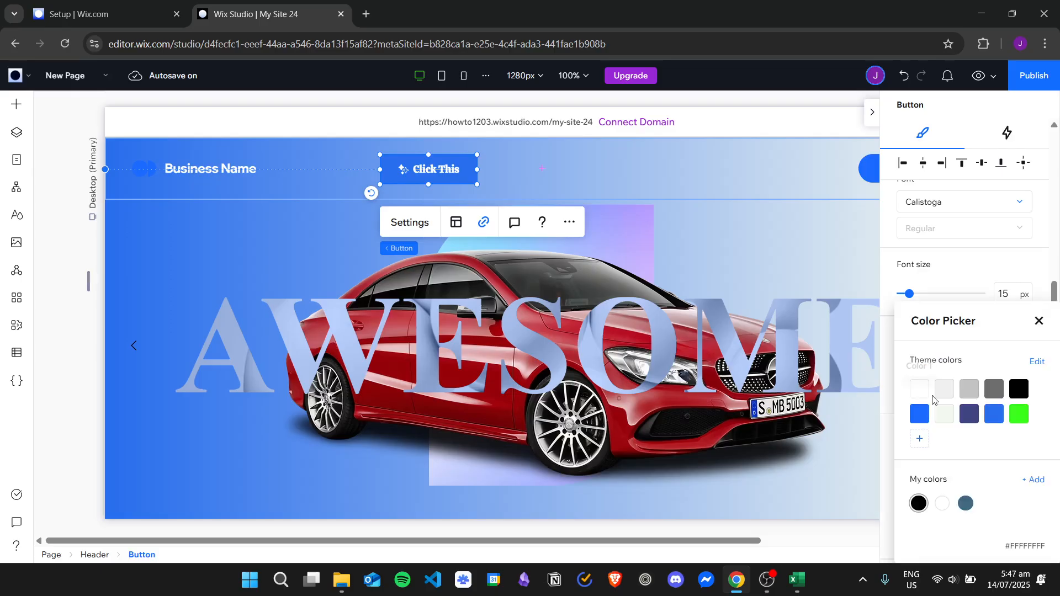
click(994, 414)
click(1018, 414)
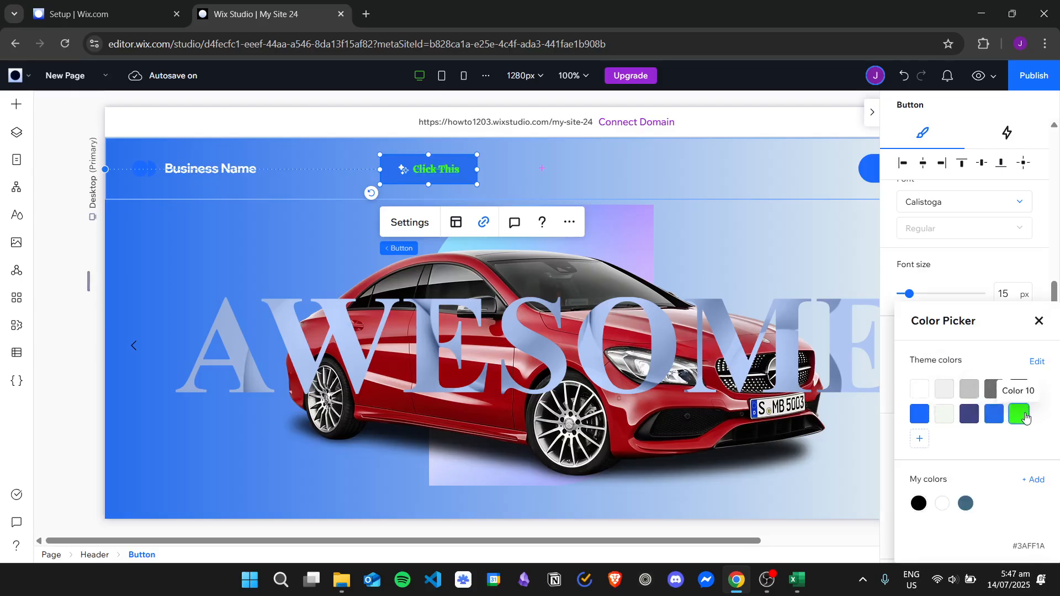
click(972, 414)
click(1019, 389)
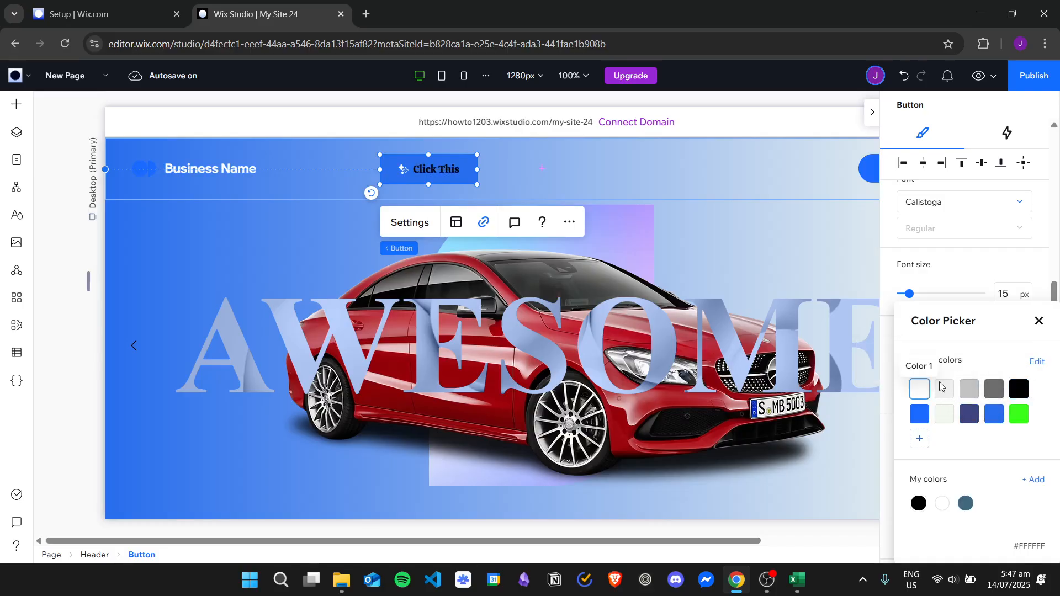
click(919, 389)
click(1039, 322)
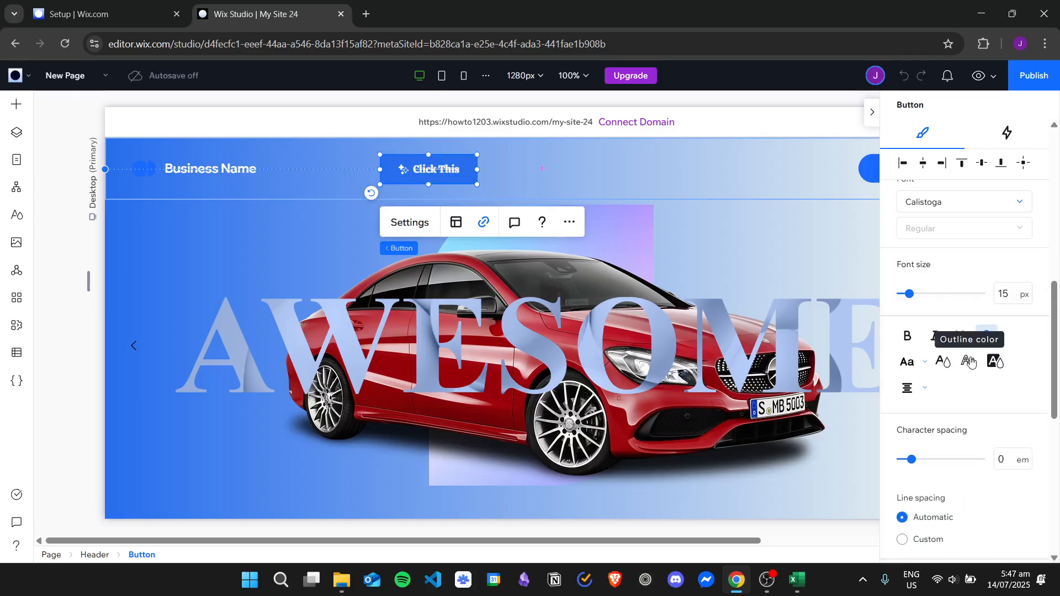
- Give the button text a black (#000000) outline and remove its strikethrough
click(970, 361)
click(1019, 388)
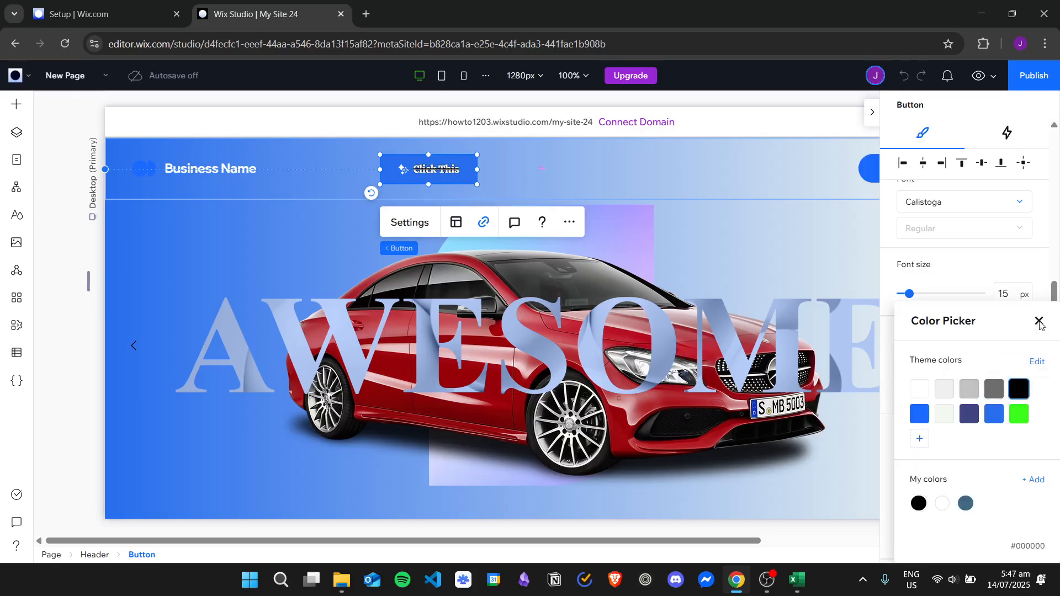
click(1039, 321)
click(994, 362)
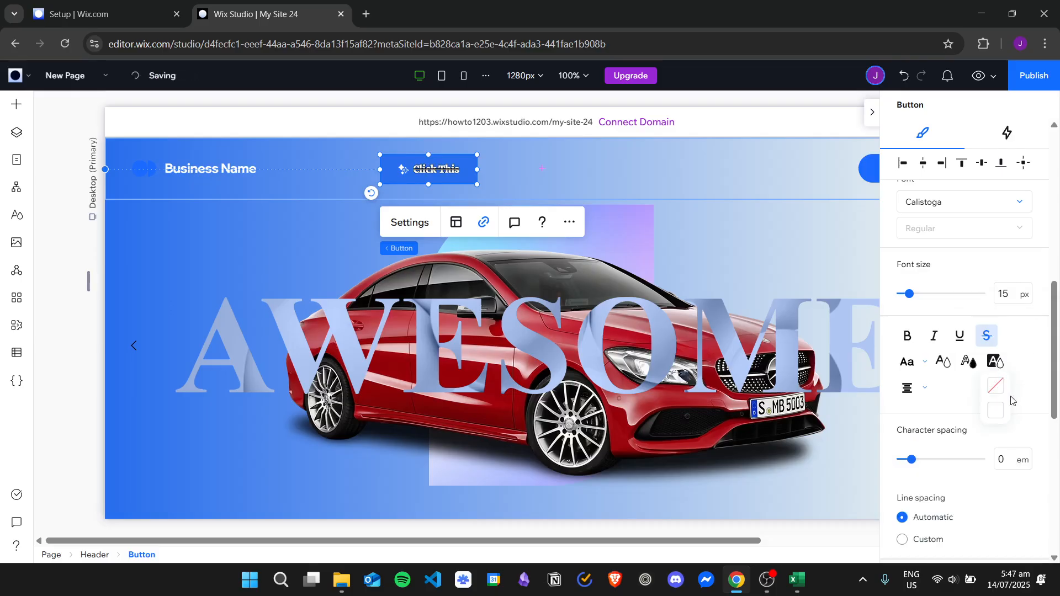
click(987, 335)
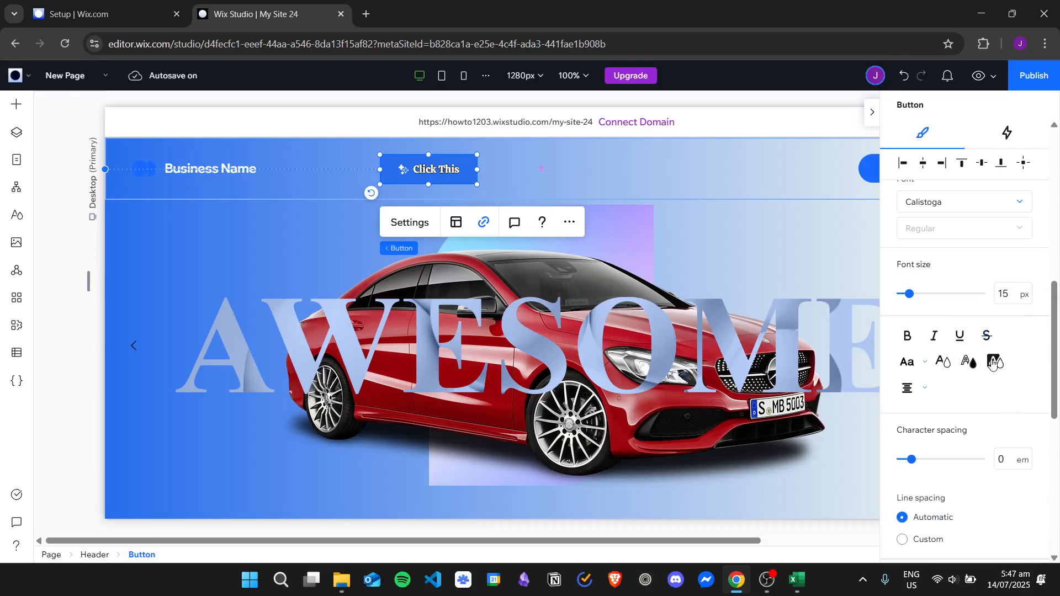
- Set the button text's highlight color to the green theme Color 10
click(992, 363)
click(997, 411)
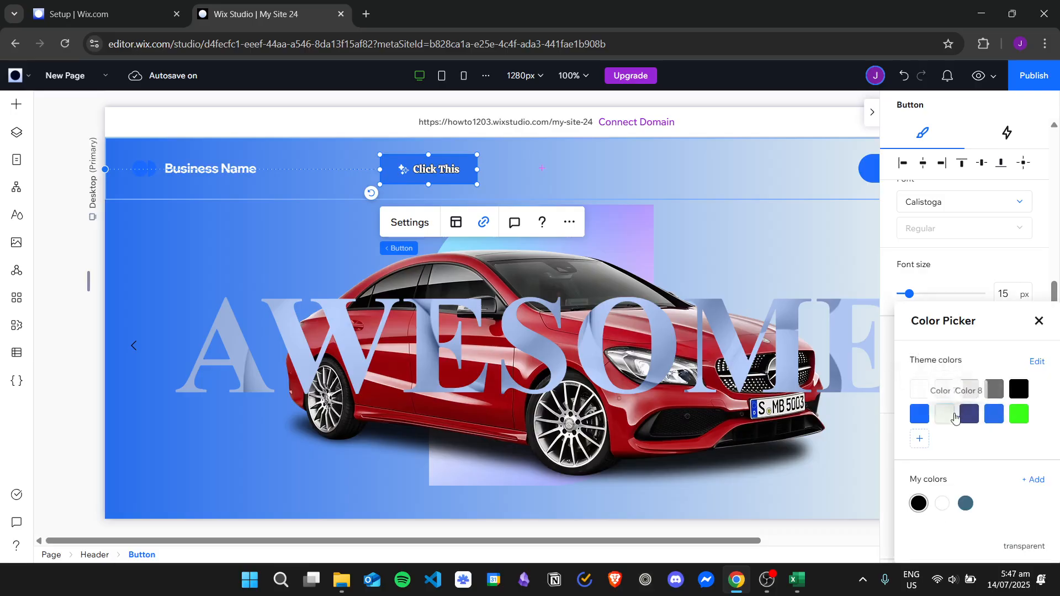
click(994, 413)
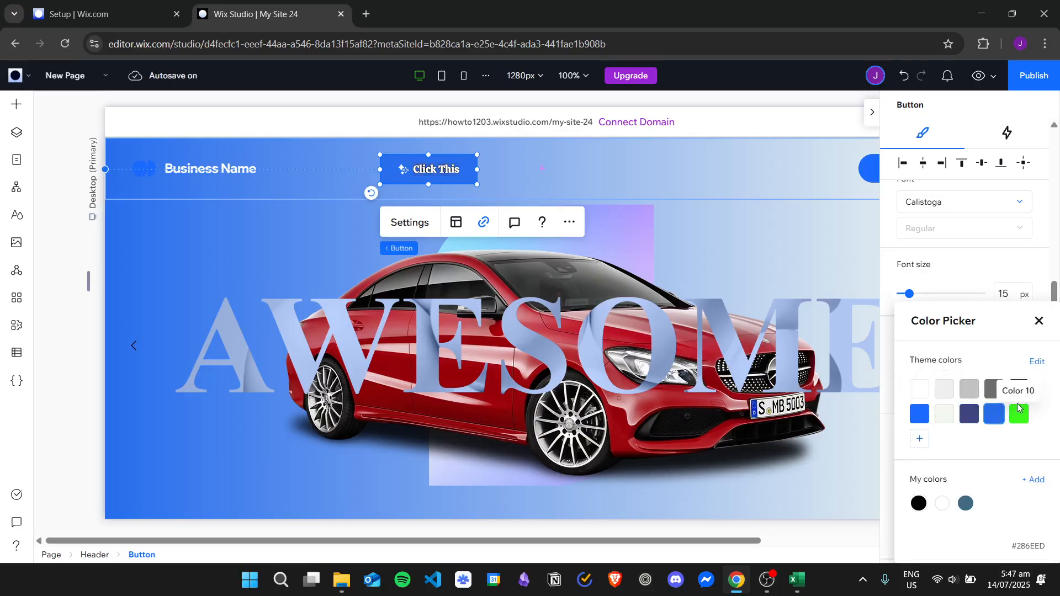
click(1019, 412)
click(1039, 320)
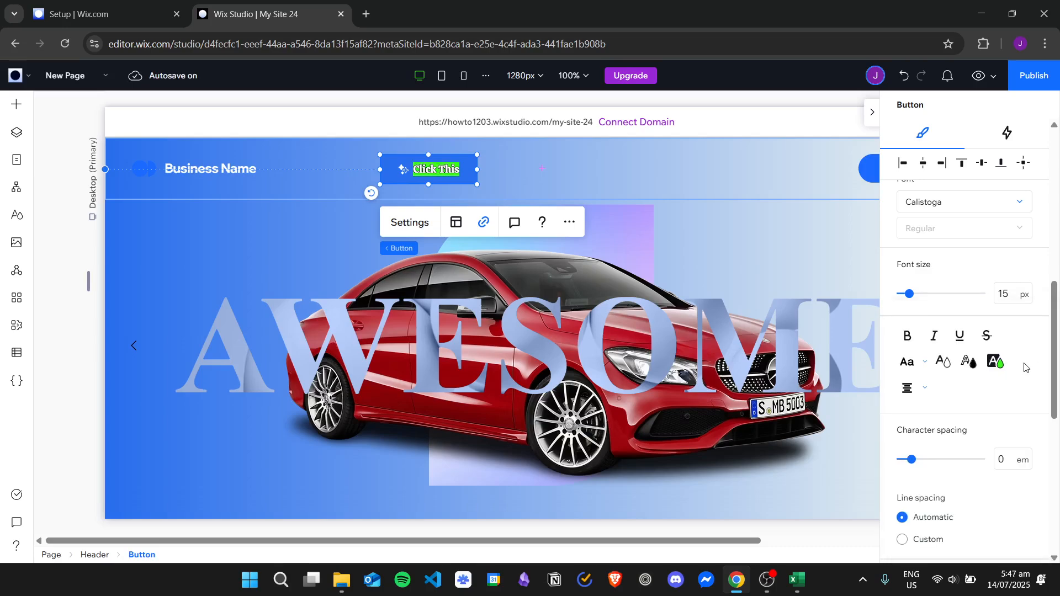
- Remove the highlight color from the button text and look at its text alignment options
click(995, 362)
click(995, 386)
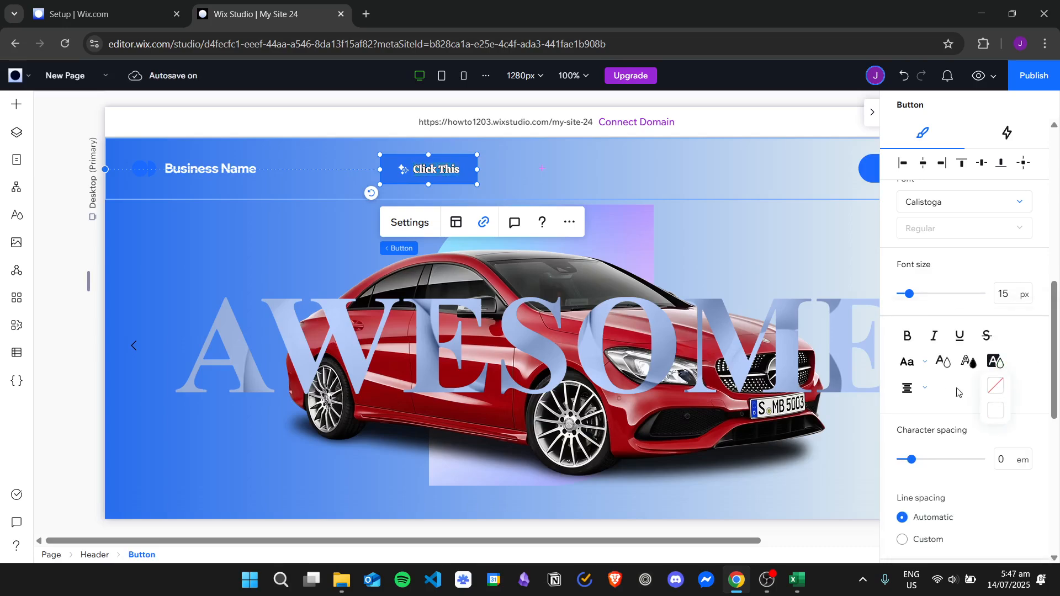
click(910, 389)
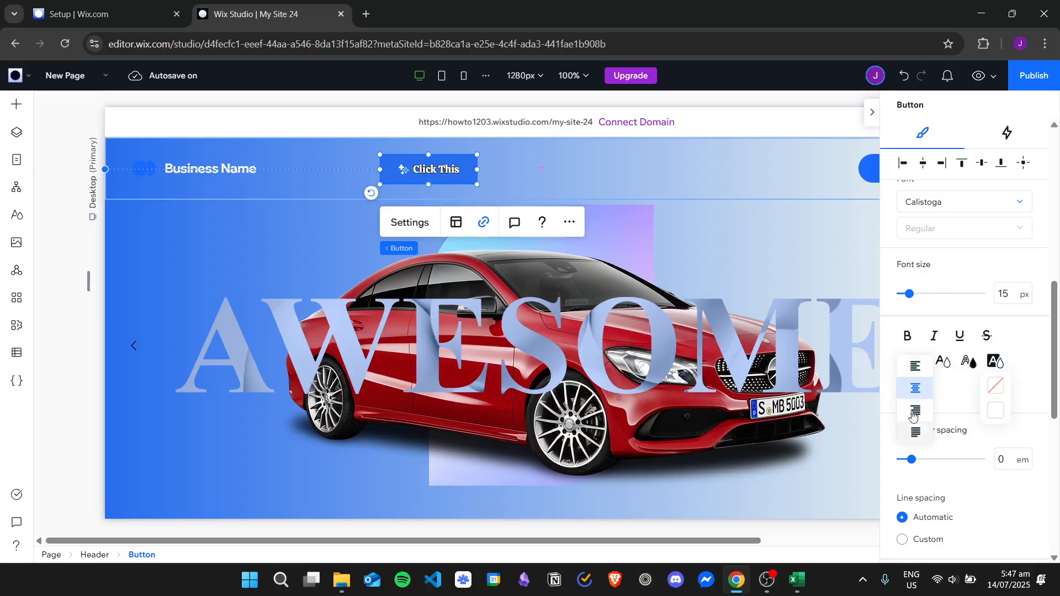
click(966, 391)
click(996, 362)
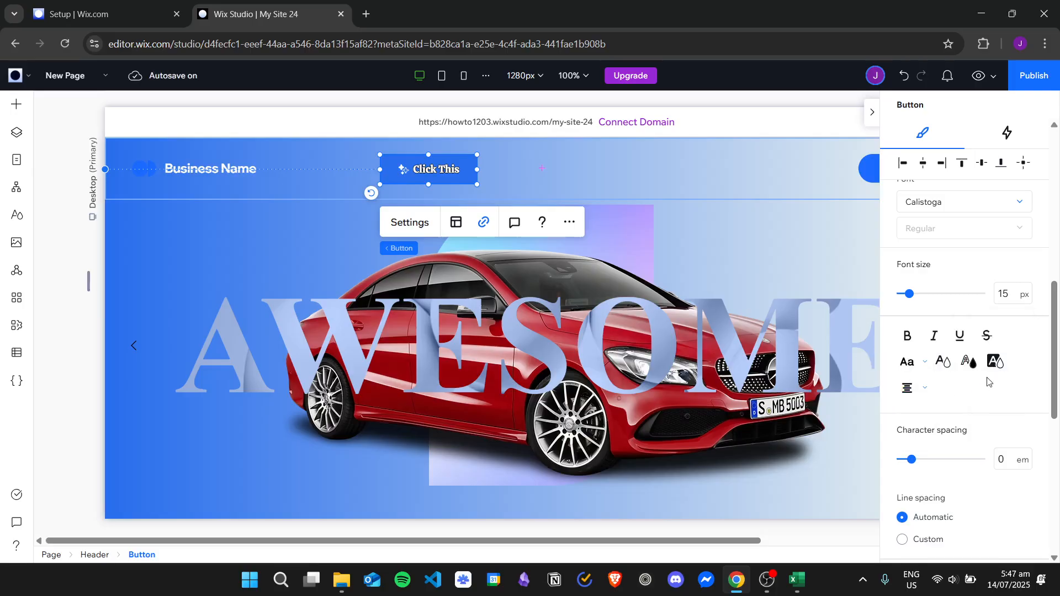
- Set the button text's character spacing to 0.15 em and enable its text shadow
scroll(988, 381, down, 3)
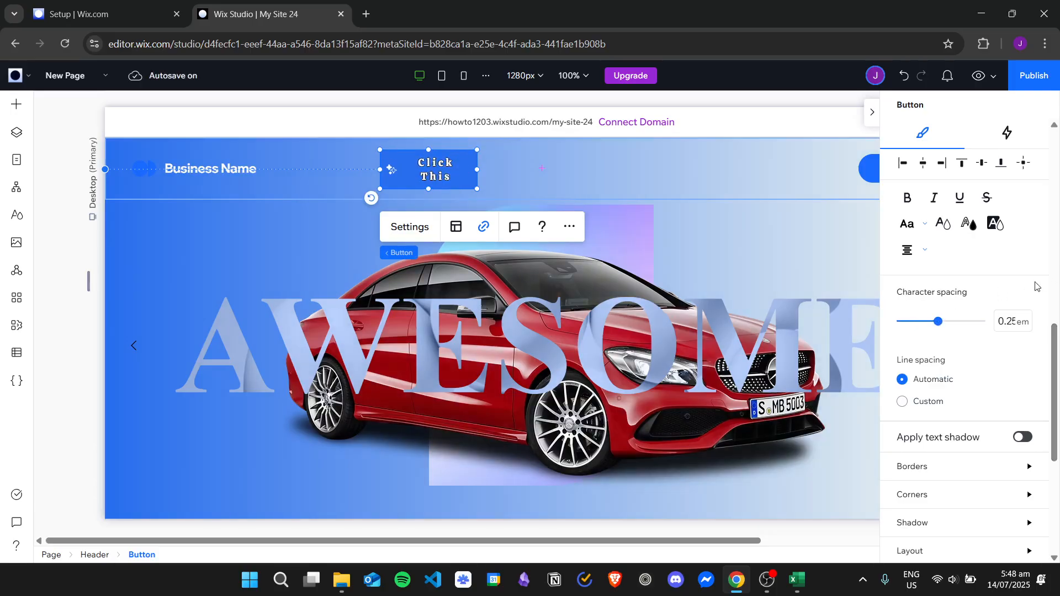
drag(936, 327, 926, 327)
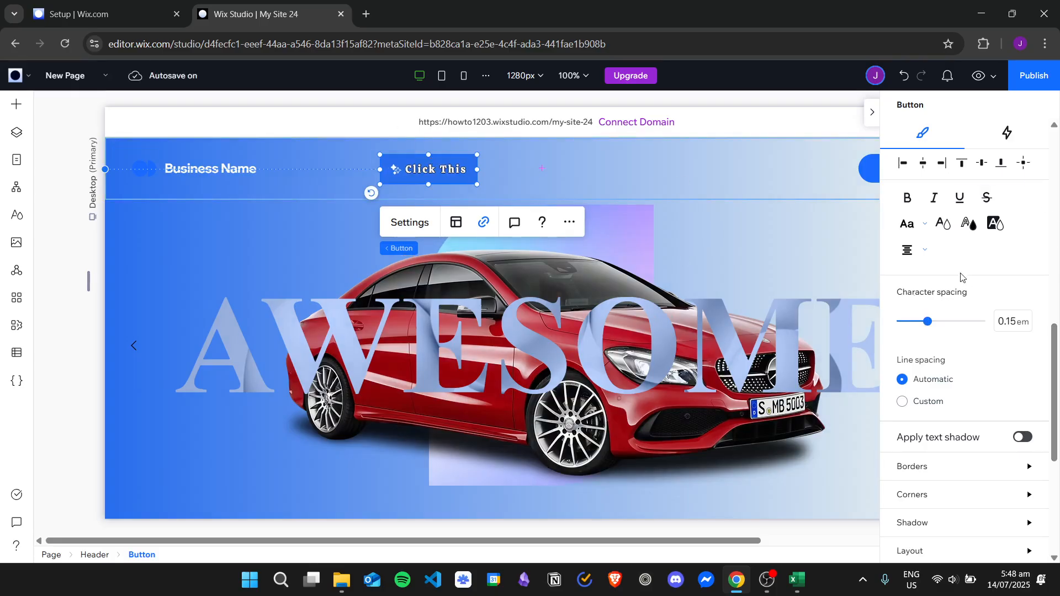
scroll(972, 309, down, 1)
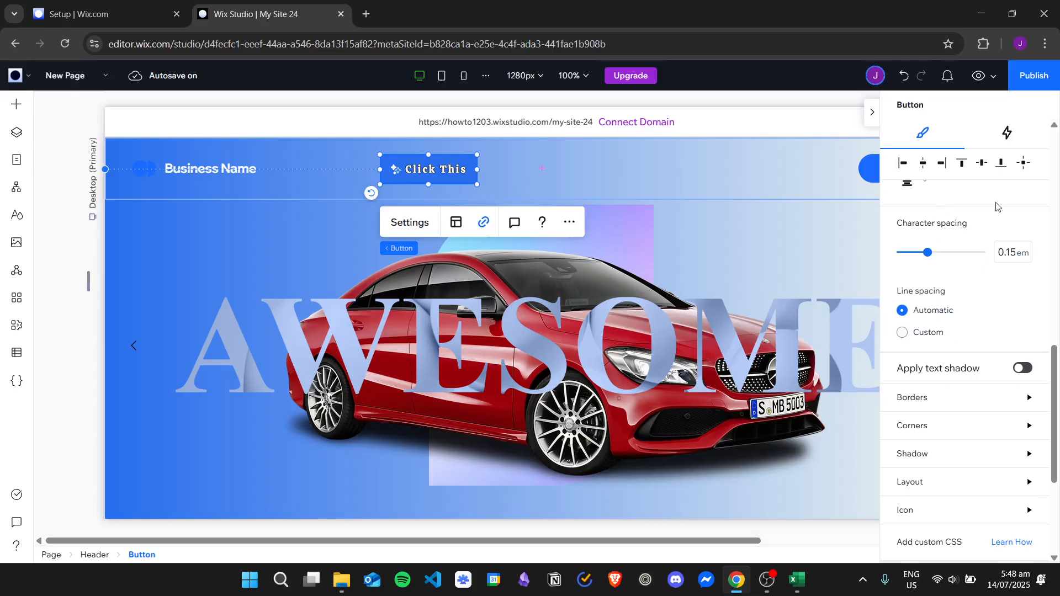
scroll(922, 215, down, 2)
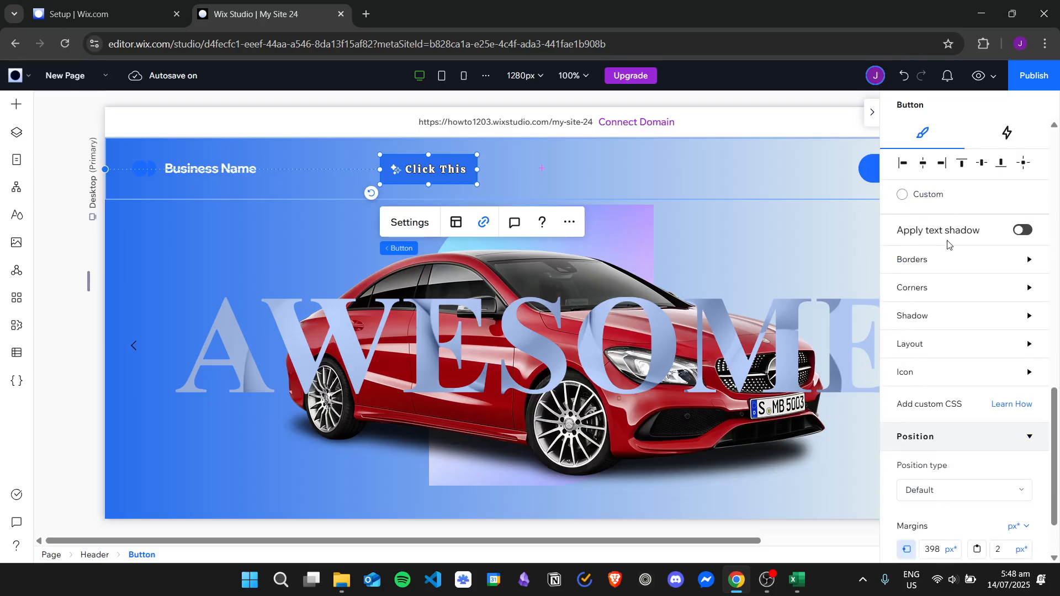
click(1022, 230)
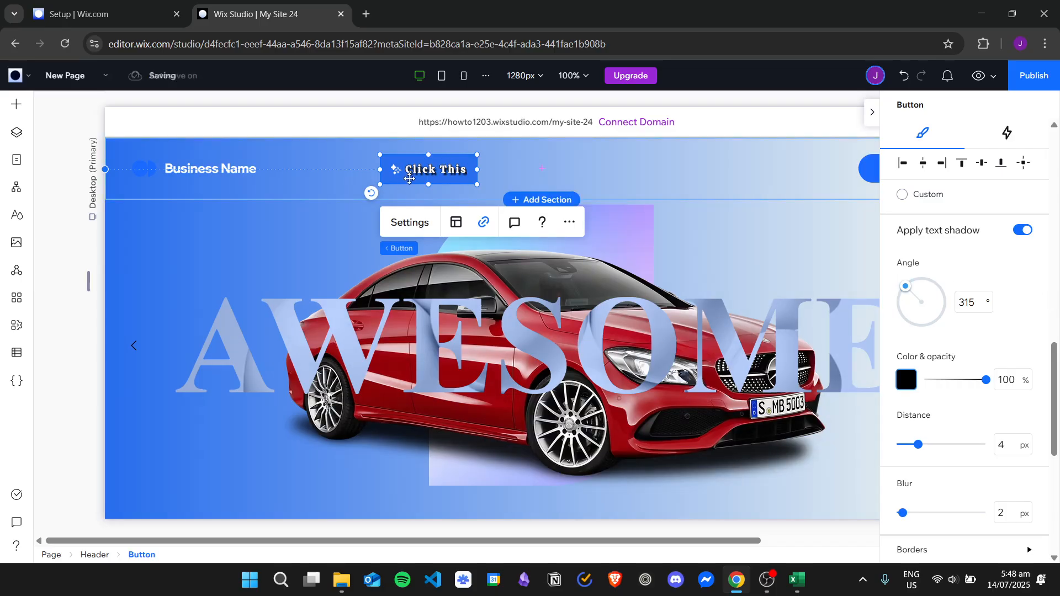
scroll(980, 337, down, 4)
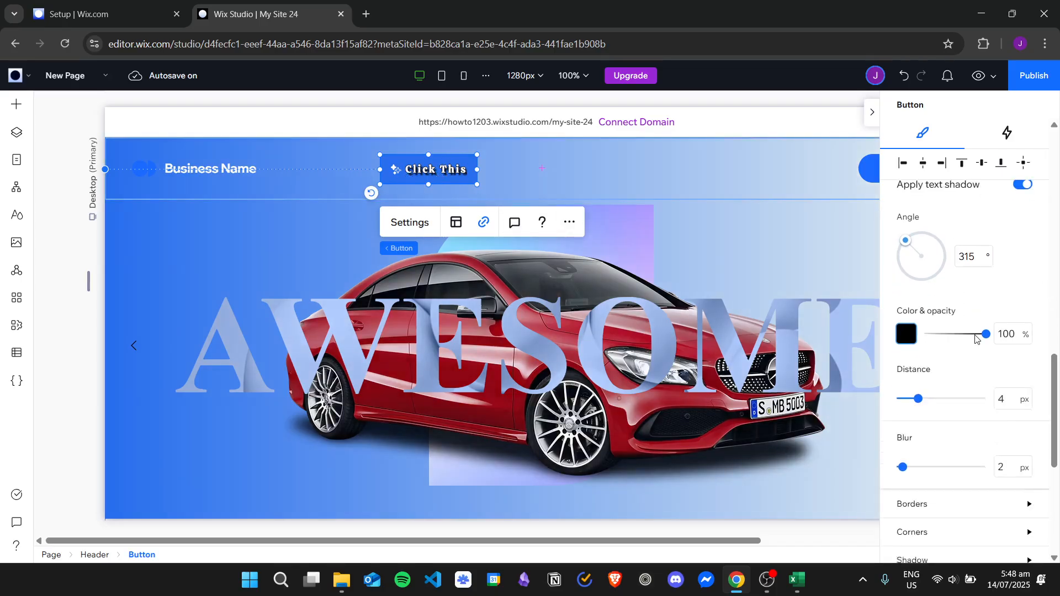
scroll(980, 336, up, 3)
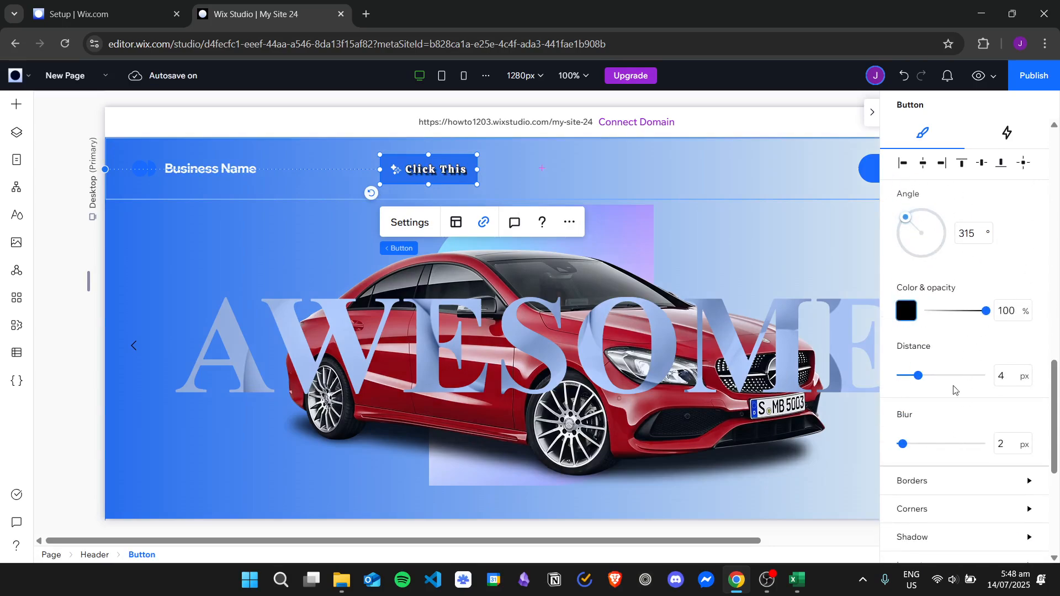
- Try a 20 px border on all sides of the button and set it back to 1 px
scroll(924, 301, down, 4)
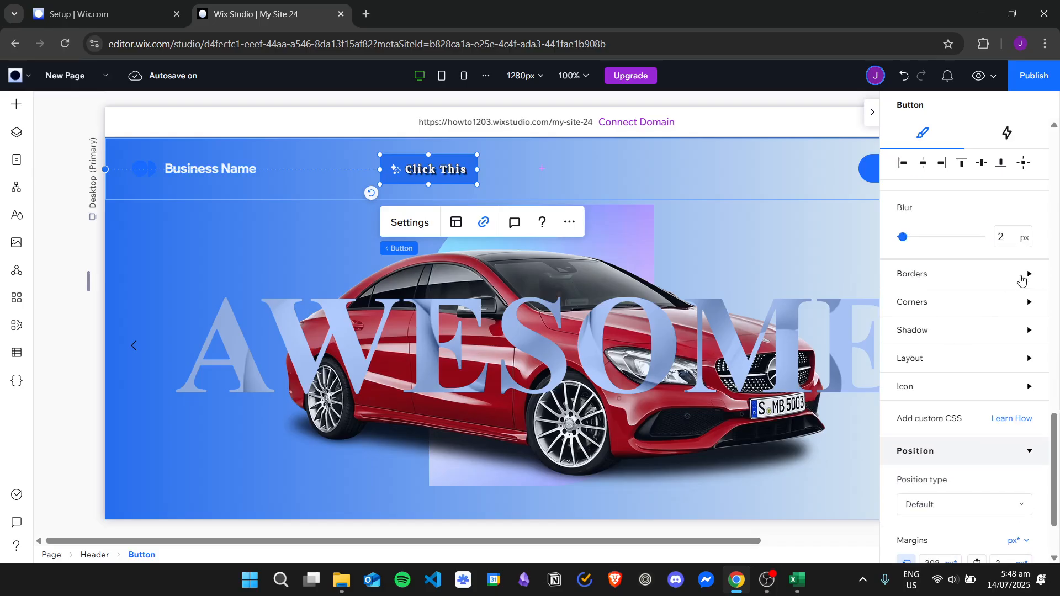
click(1023, 277)
scroll(975, 292, down, 1)
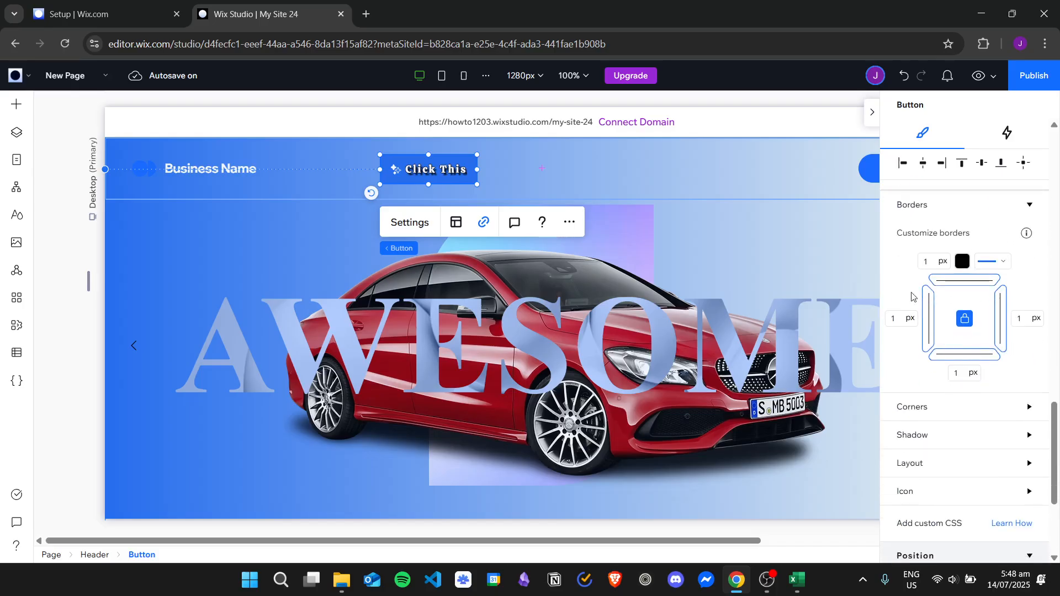
click(932, 262)
text(20)
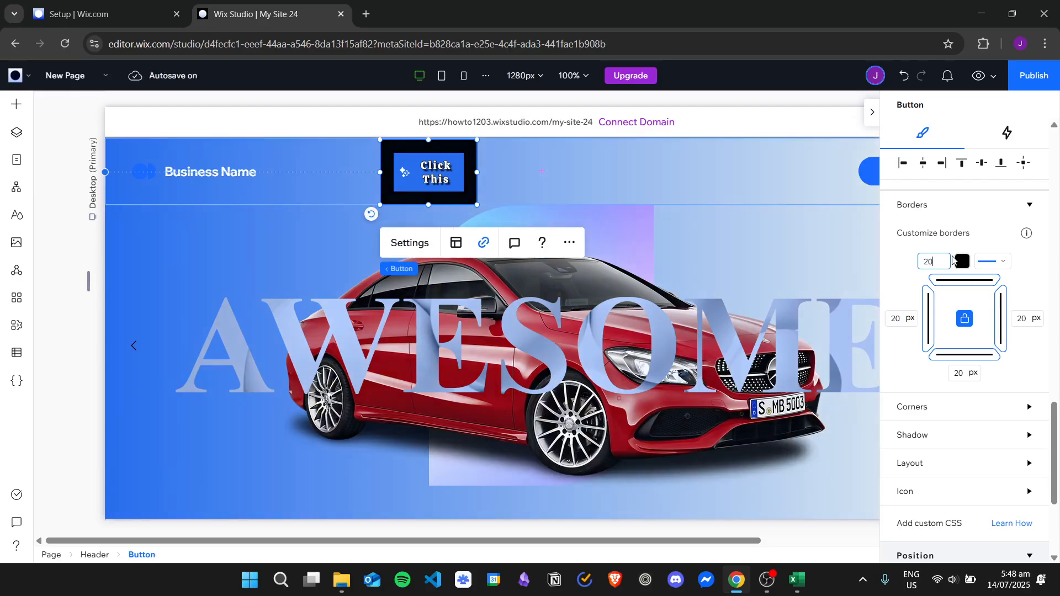
key(BackSpace)
key(BackSpace)
text(1)
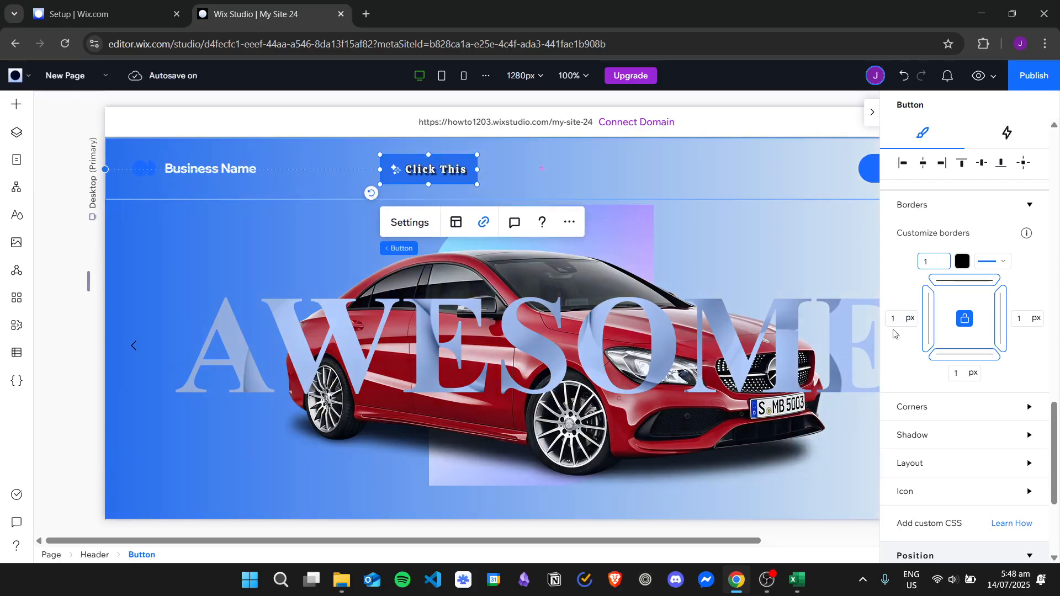
- Round all four corners of the button with a 20 px radius
scroll(949, 364, down, 3)
click(962, 270)
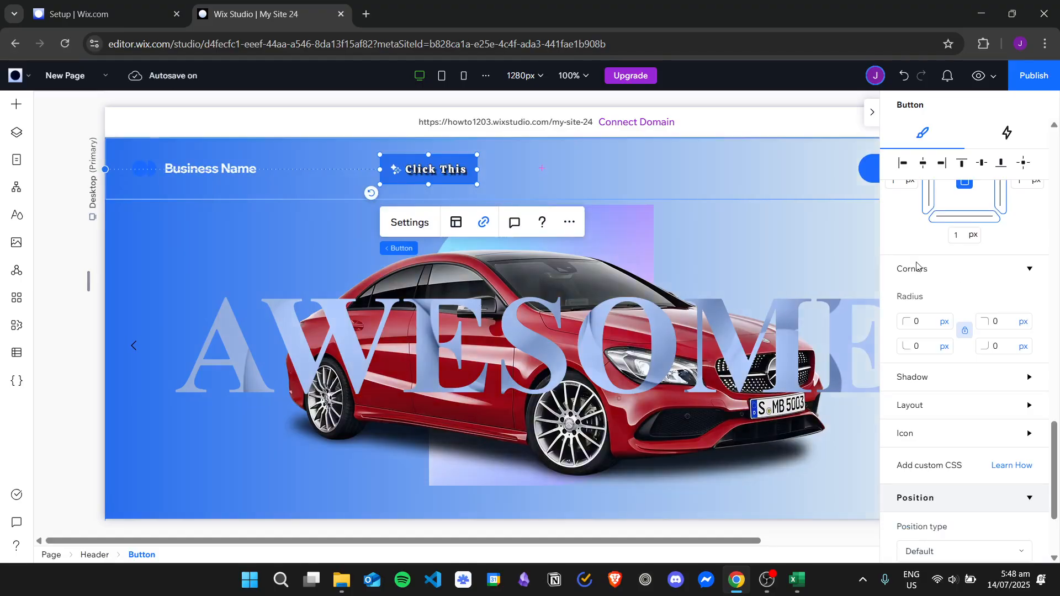
click(923, 320)
text(20)
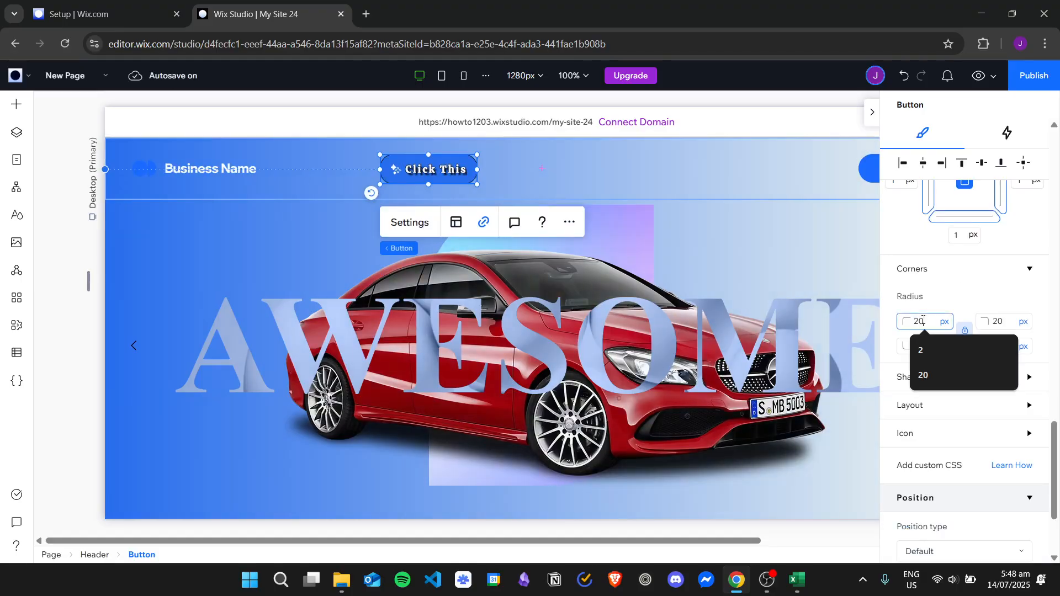
click(958, 298)
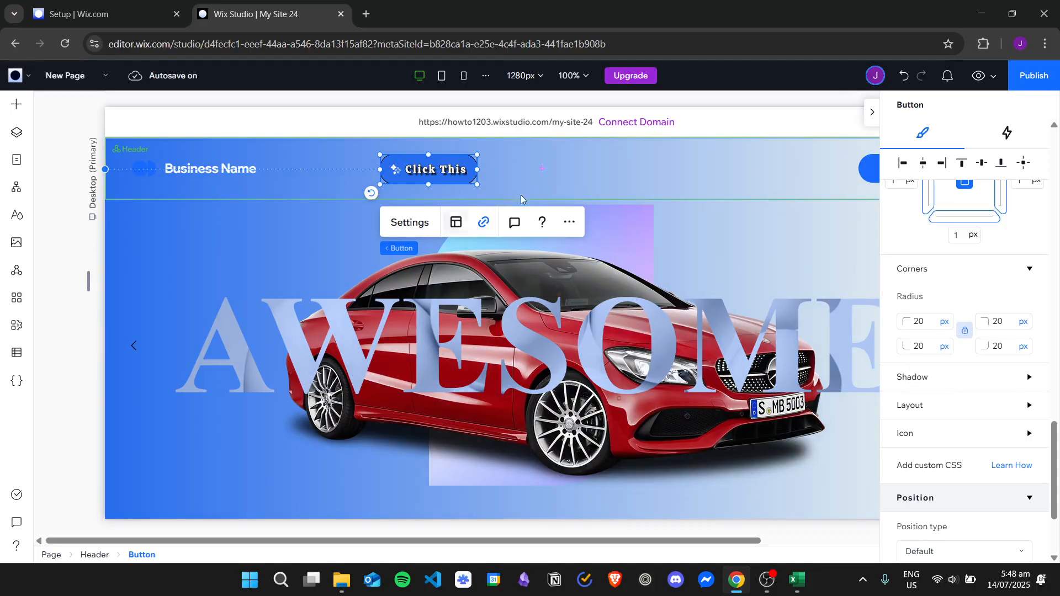
- Add a drop shadow to the button with a distance of 11 px
scroll(1000, 332, down, 2)
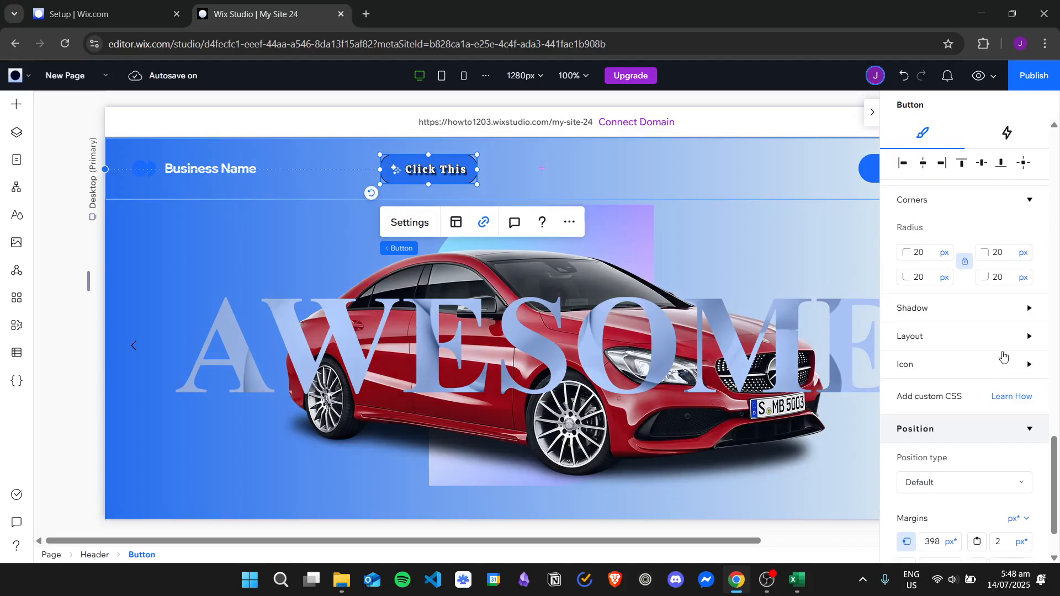
click(996, 313)
click(933, 335)
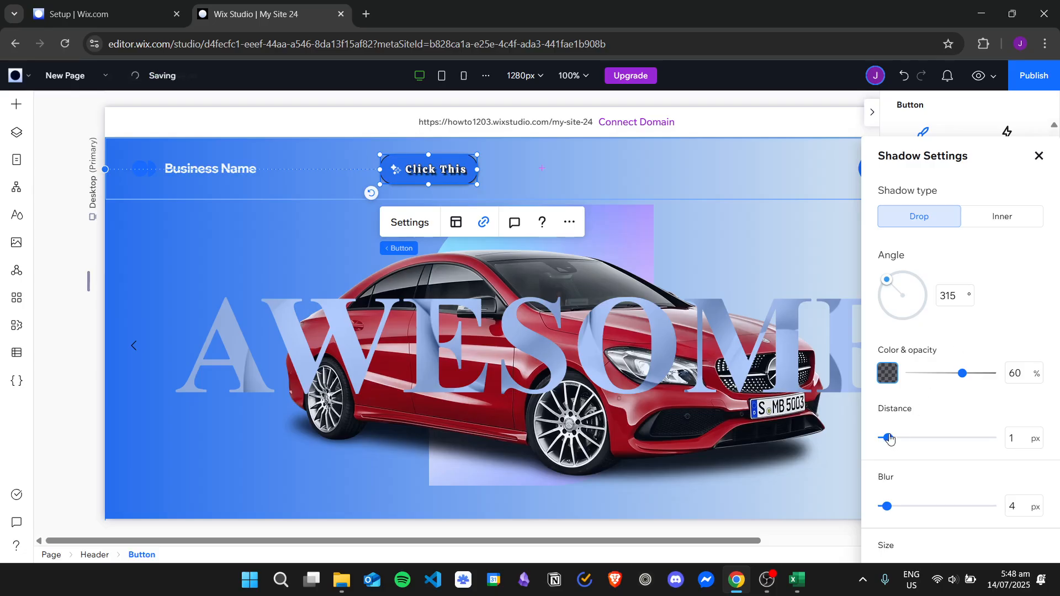
drag(888, 437, 944, 439)
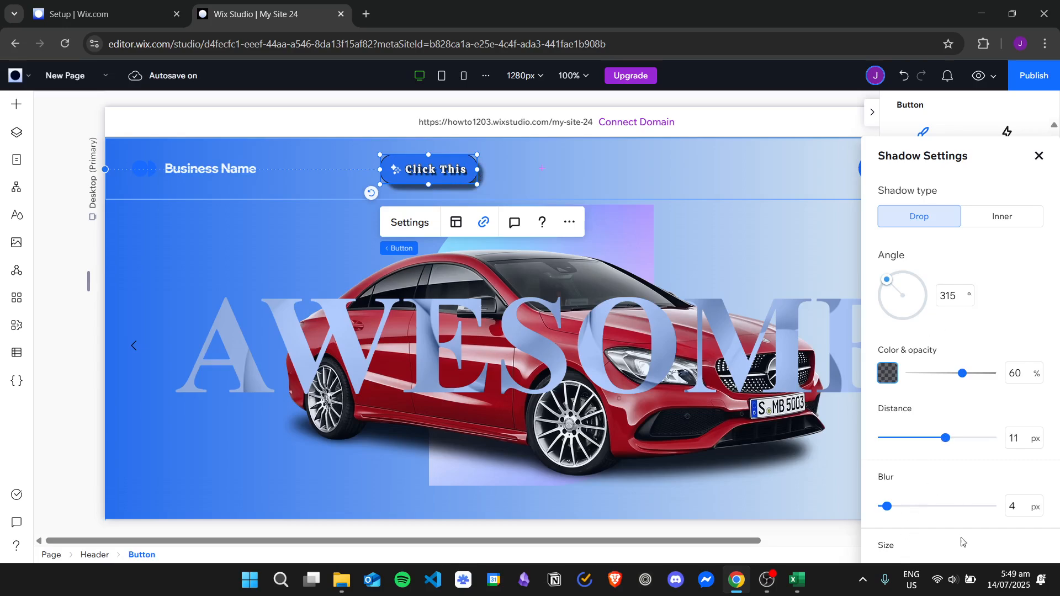
click(1039, 156)
- Try 20 px padding on all sides of the button and set it back to 8 px
scroll(973, 265, down, 3)
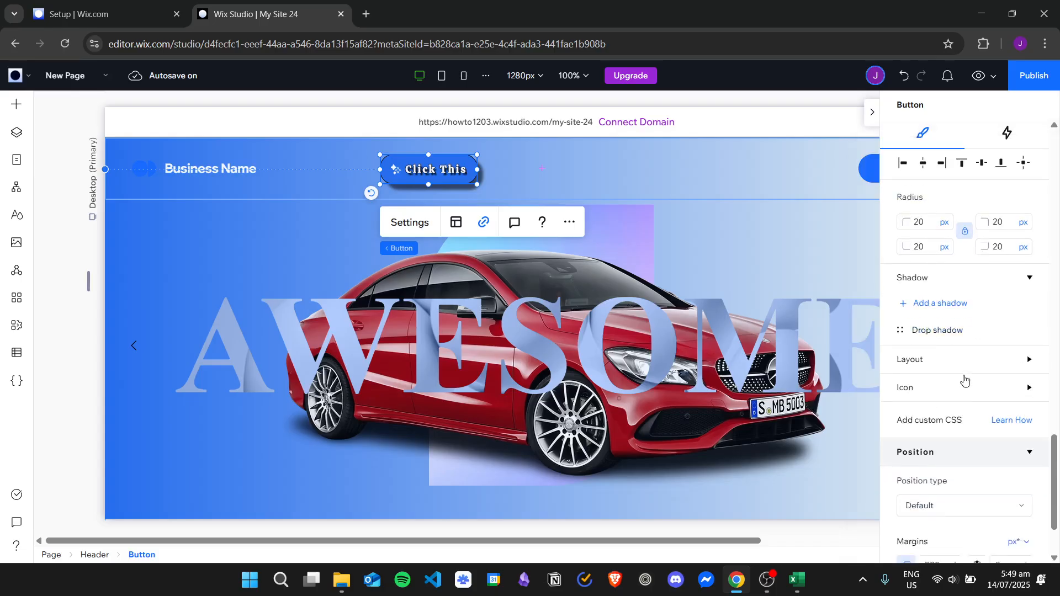
click(972, 265)
scroll(994, 364, down, 1)
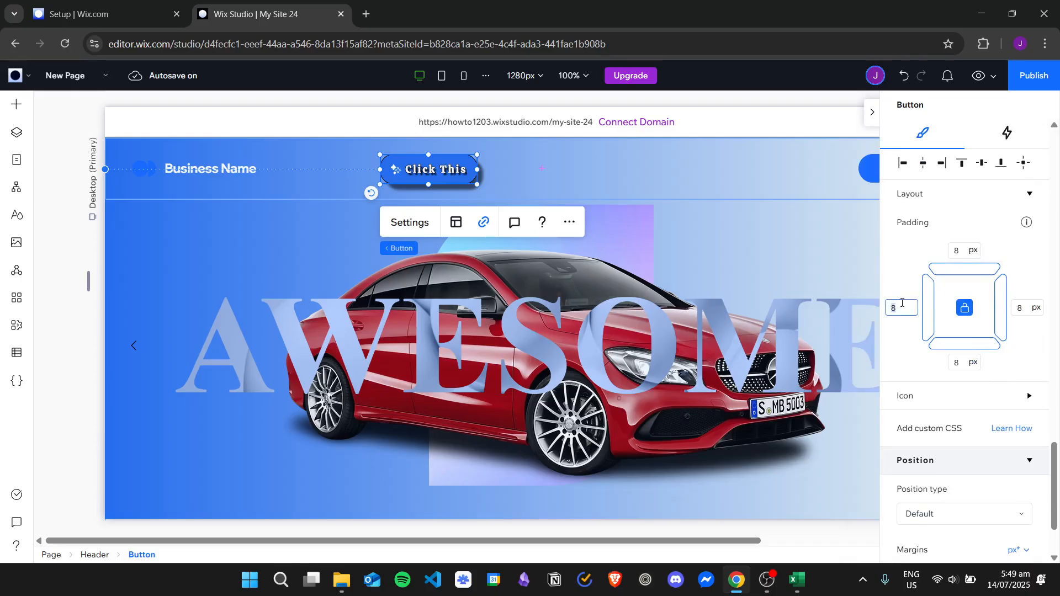
text(20)
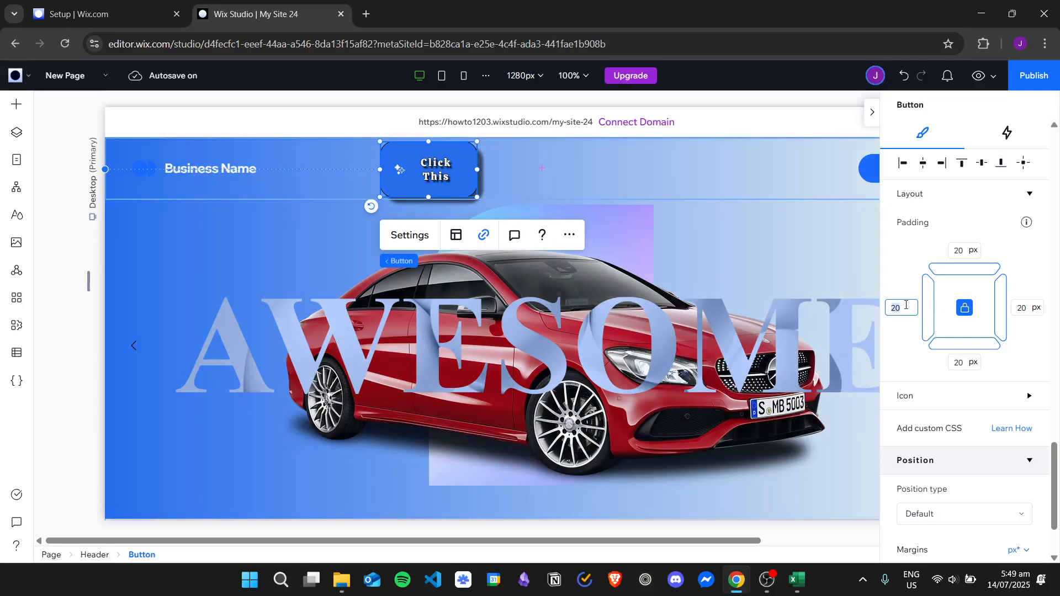
text(8)
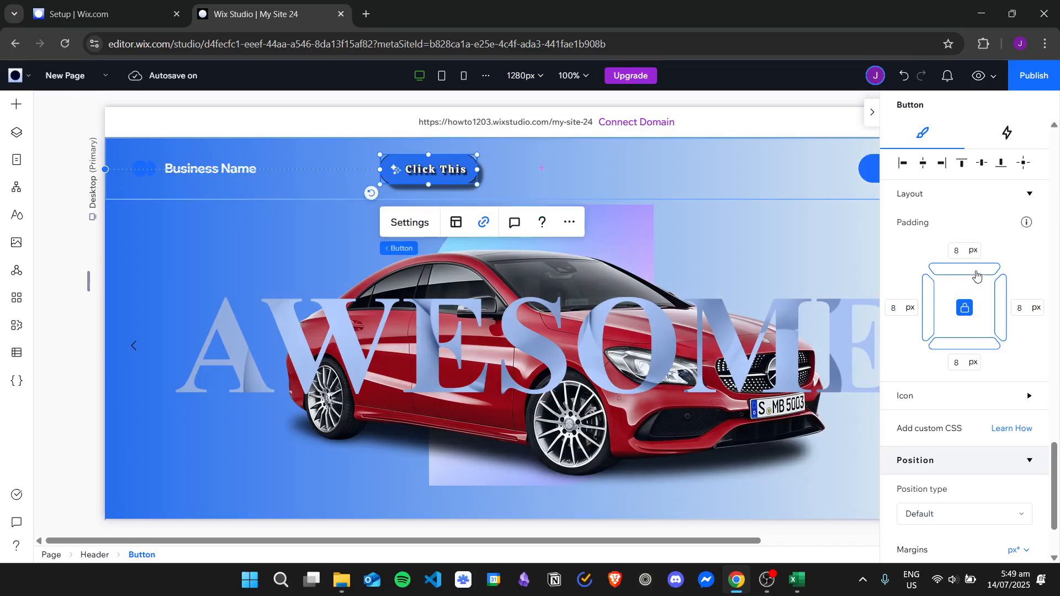
- Set the button icon's size to 20 px and its color to the green theme Color 10 (#3AFF1A)
scroll(976, 276, down, 1)
click(1003, 330)
scroll(944, 314, down, 1)
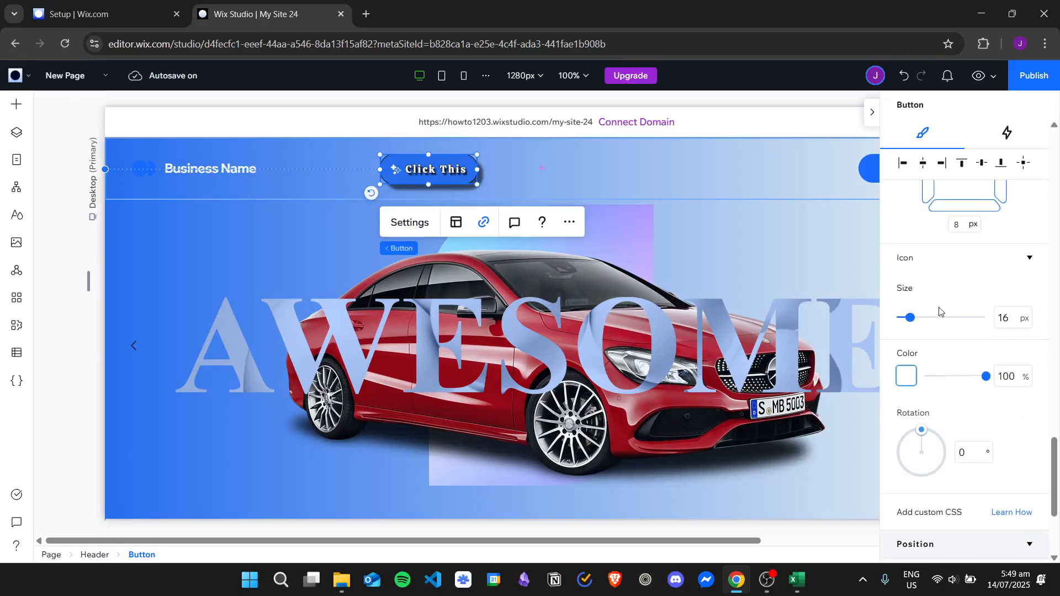
scroll(1020, 255, down, 1)
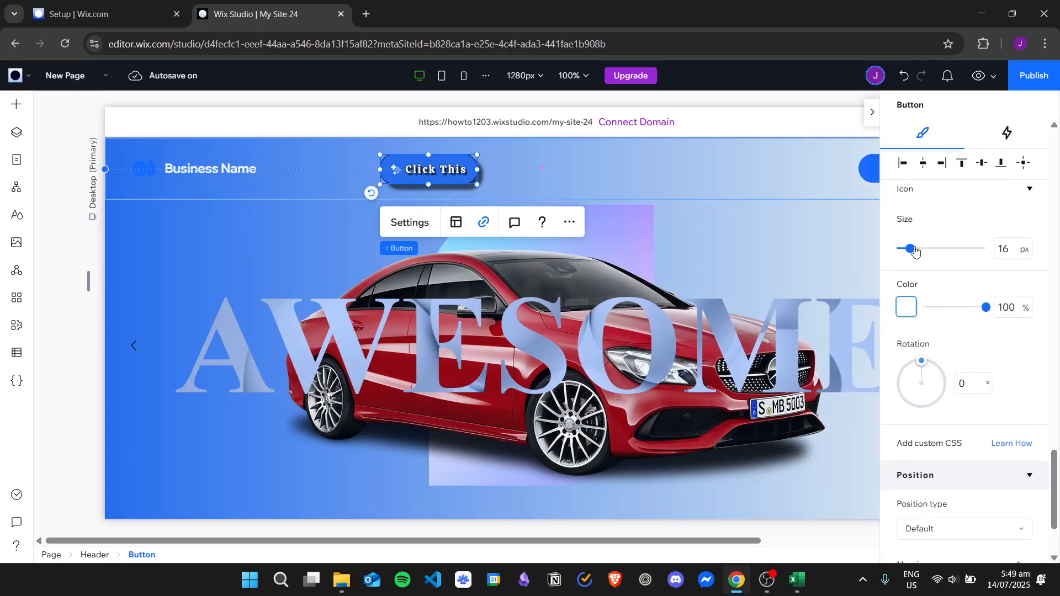
drag(920, 249, 912, 250)
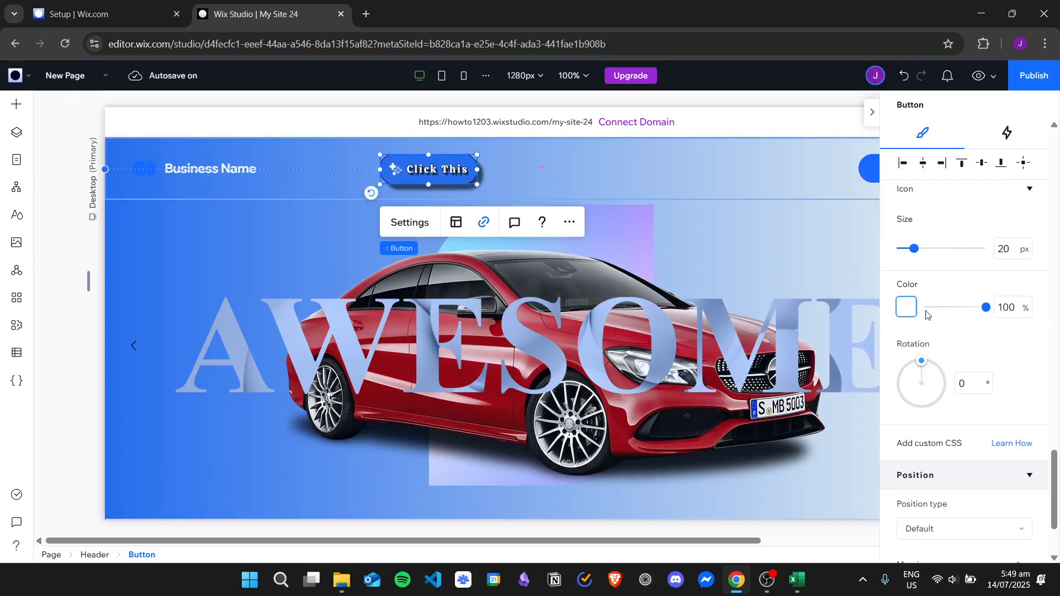
click(906, 307)
click(1019, 414)
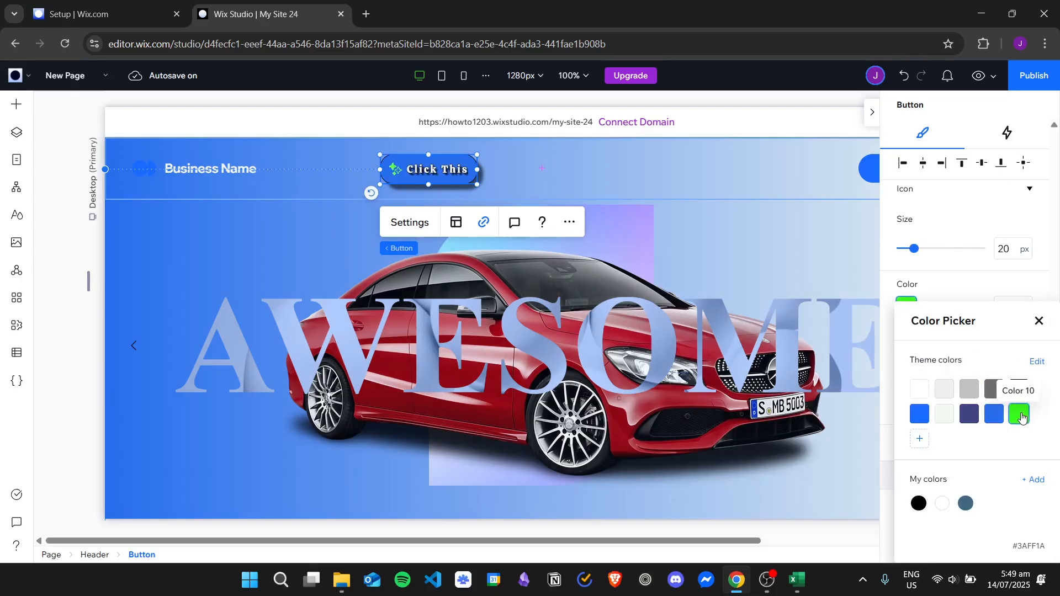
click(1038, 321)
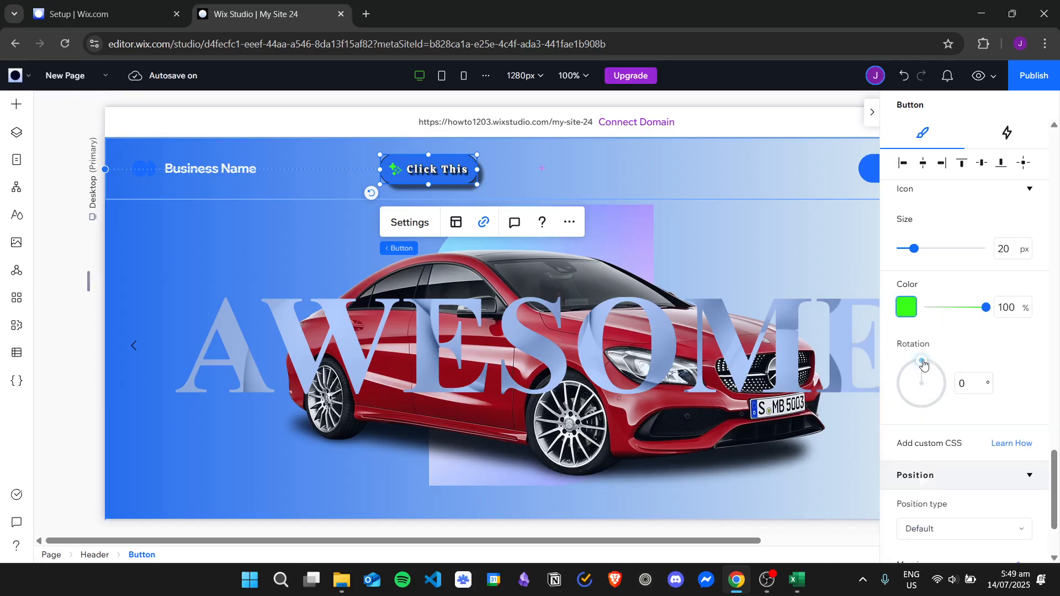
- Try rotating the button icon to 92° and return its rotation to 0°
click(934, 383)
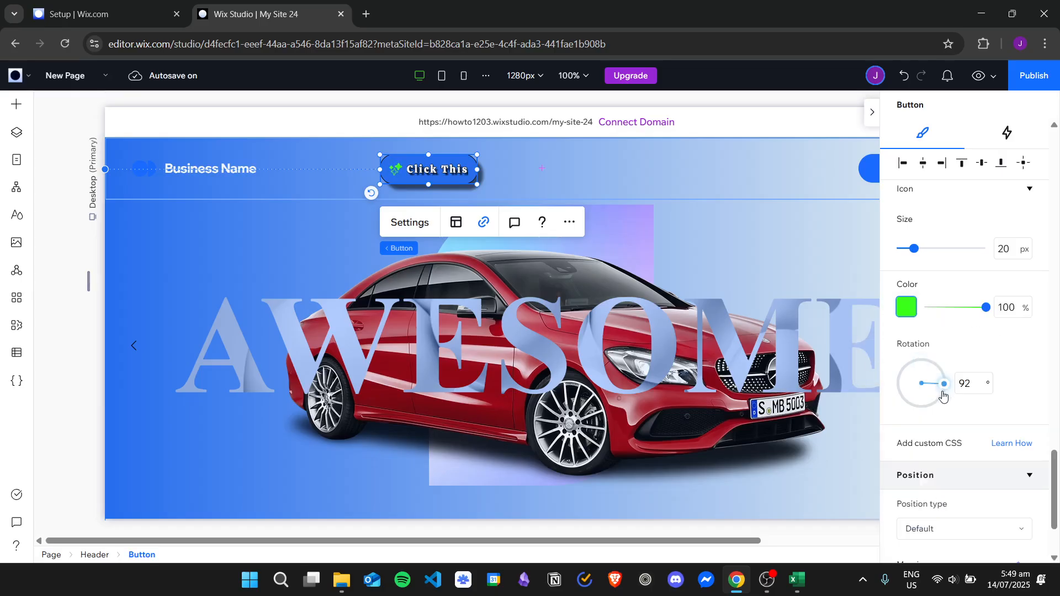
drag(943, 396, 938, 367)
click(973, 382)
text(0)
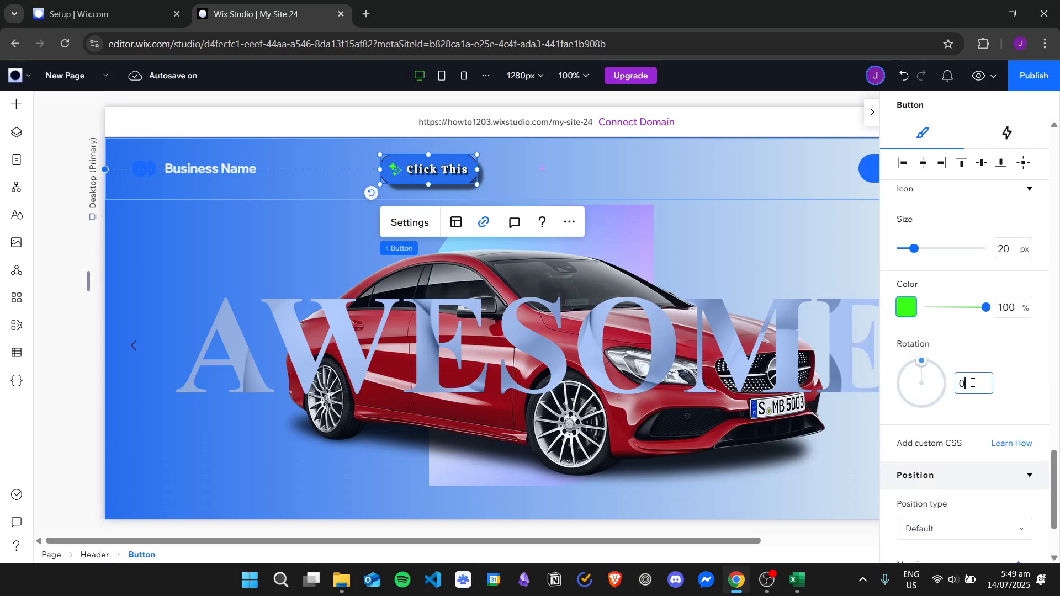
- Review the position type options available for the button and its other design settings
scroll(1021, 358, down, 3)
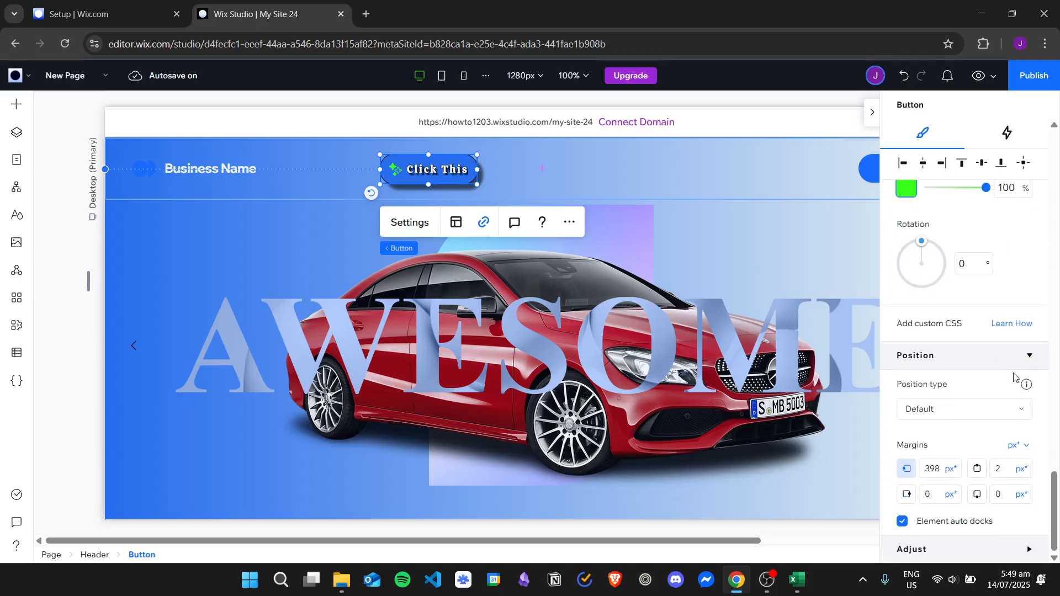
click(955, 415)
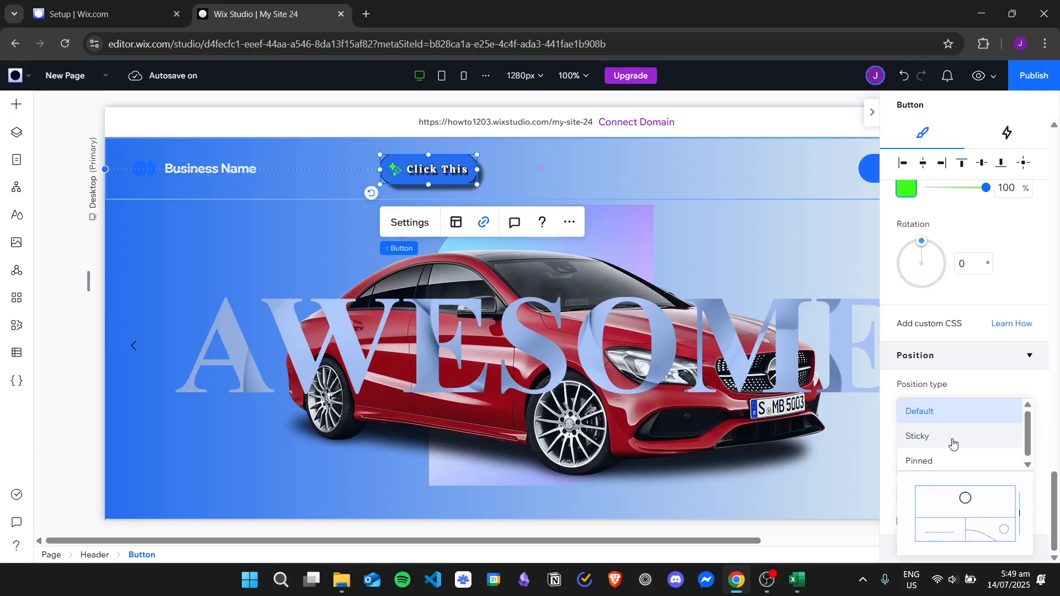
click(1003, 383)
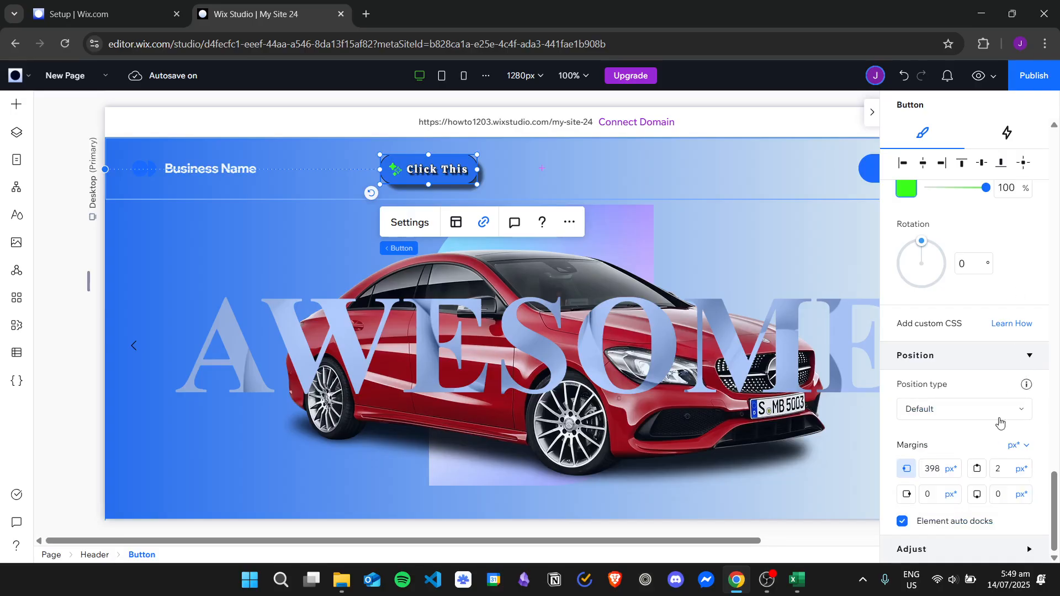
scroll(1000, 423, up, 10)
scroll(1002, 368, down, 4)
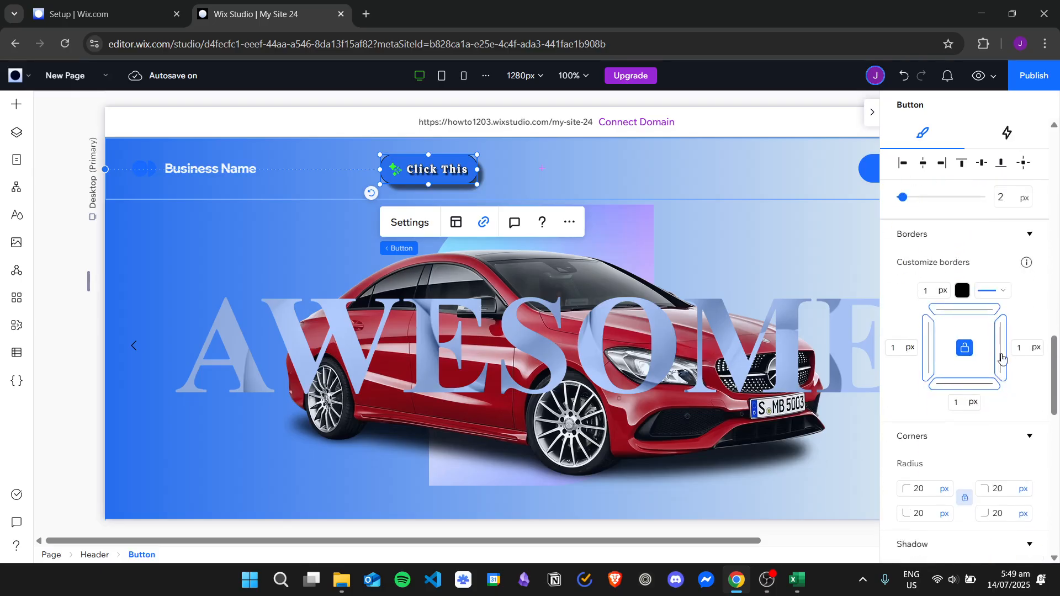
- Switch the button's design settings from the regular state to the Hover state
scroll(1000, 359, up, 2)
scroll(997, 348, down, 6)
scroll(992, 335, down, 3)
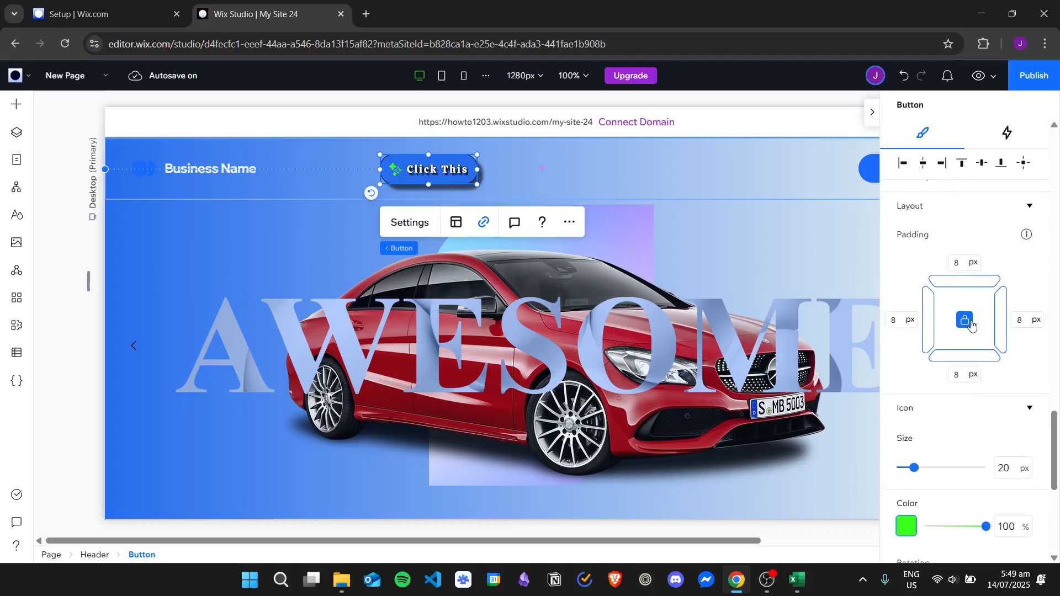
scroll(982, 332, up, 8)
scroll(973, 326, up, 6)
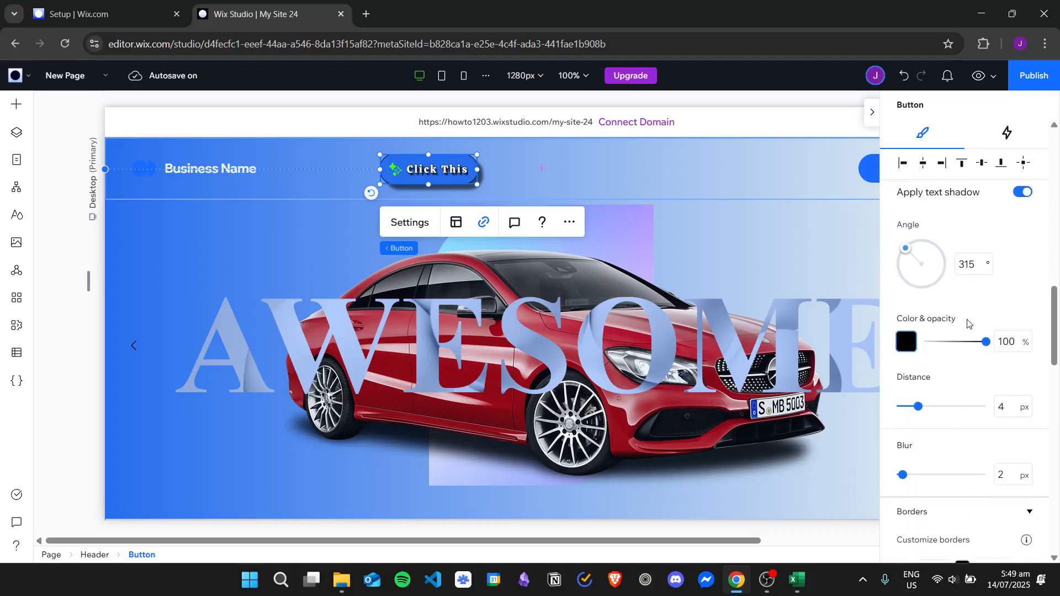
scroll(971, 331, up, 7)
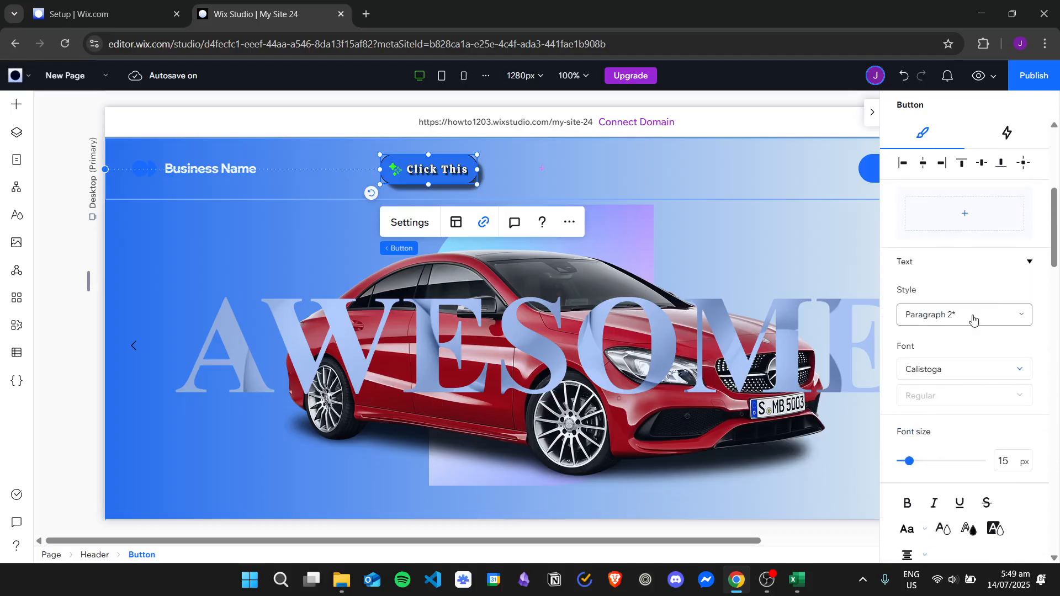
click(973, 366)
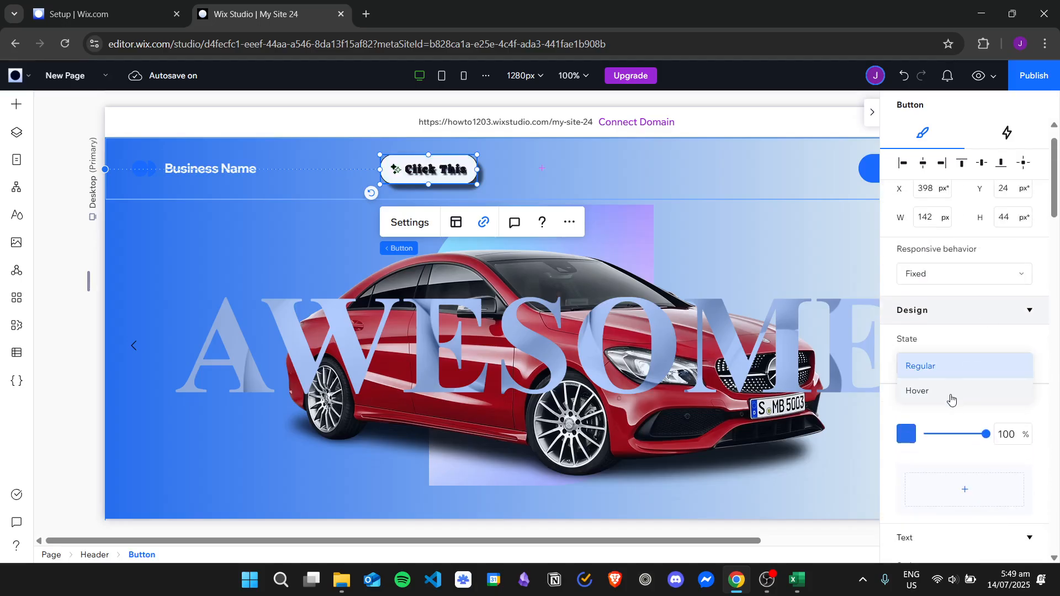
click(953, 392)
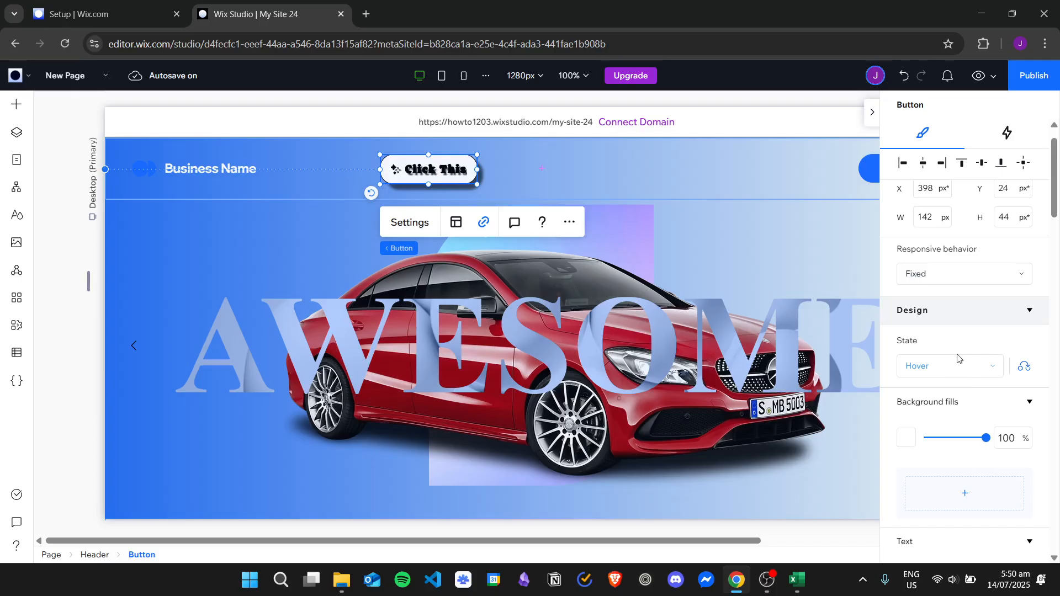
- Set the button's hover background fill to the green theme Color 10
scroll(958, 359, down, 3)
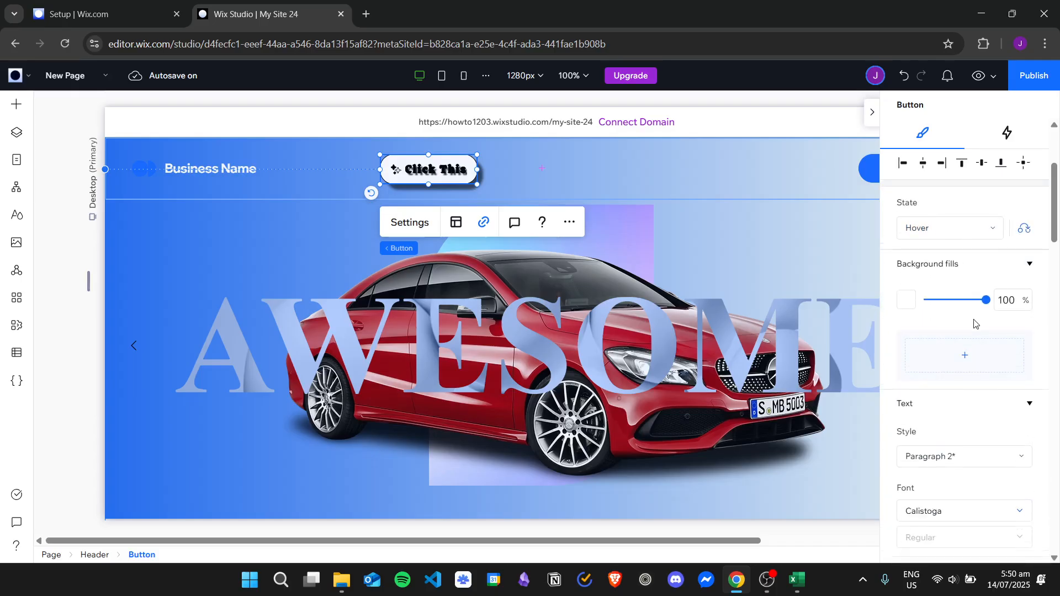
scroll(975, 324, down, 1)
click(906, 230)
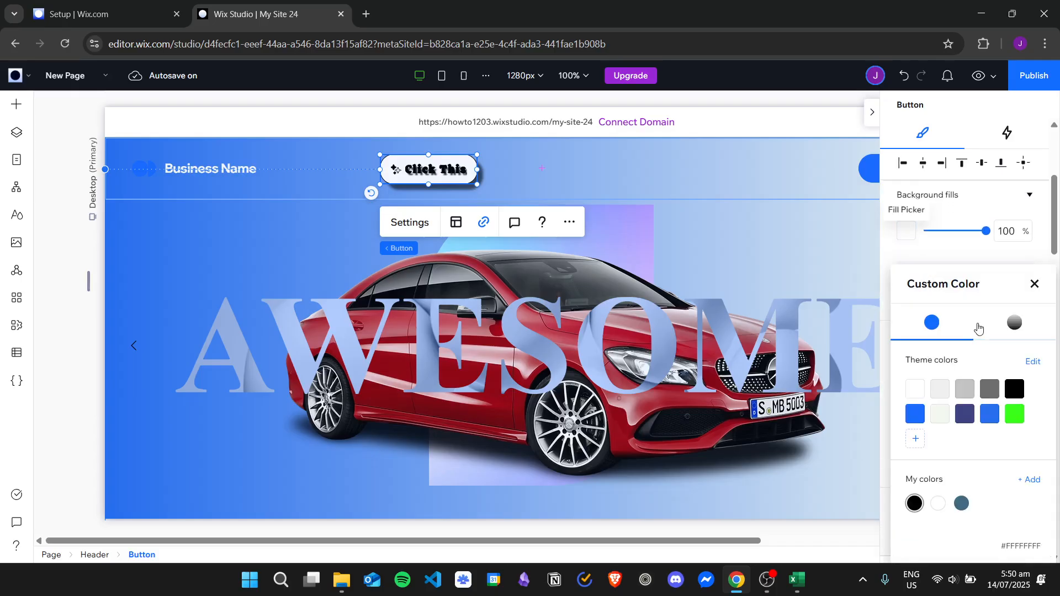
click(1016, 414)
click(1035, 283)
- Delete the drop shadow from the button's hover state
scroll(966, 330, down, 1)
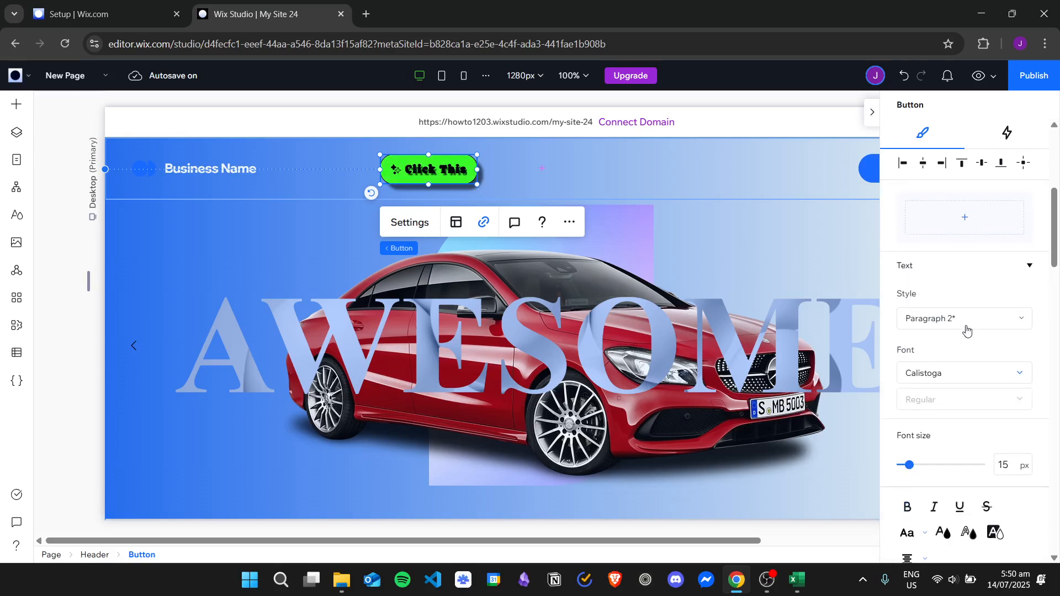
scroll(958, 333, down, 2)
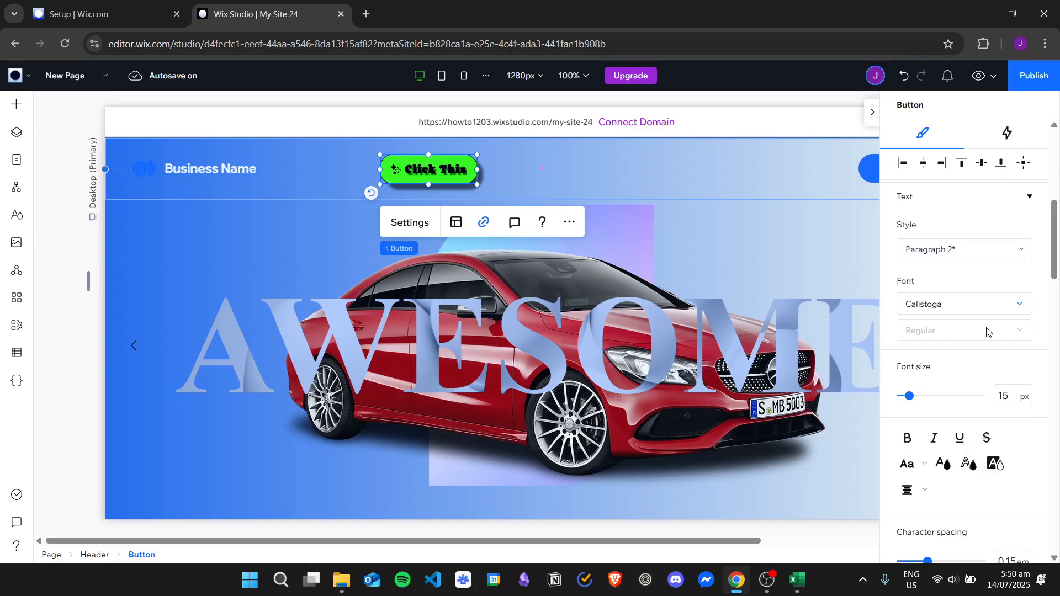
scroll(988, 332, down, 2)
scroll(967, 320, down, 7)
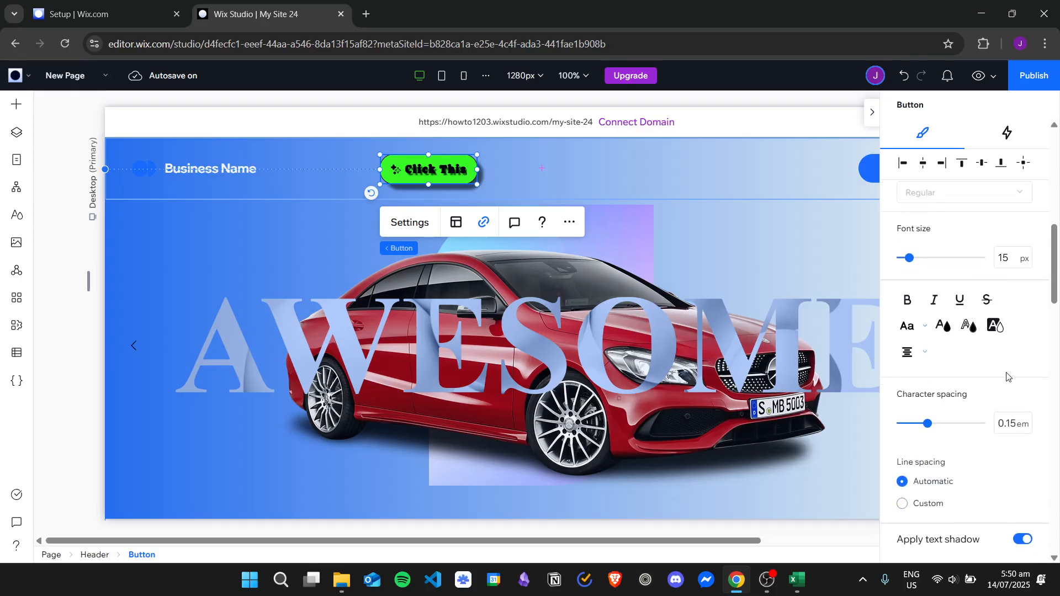
scroll(999, 327, down, 8)
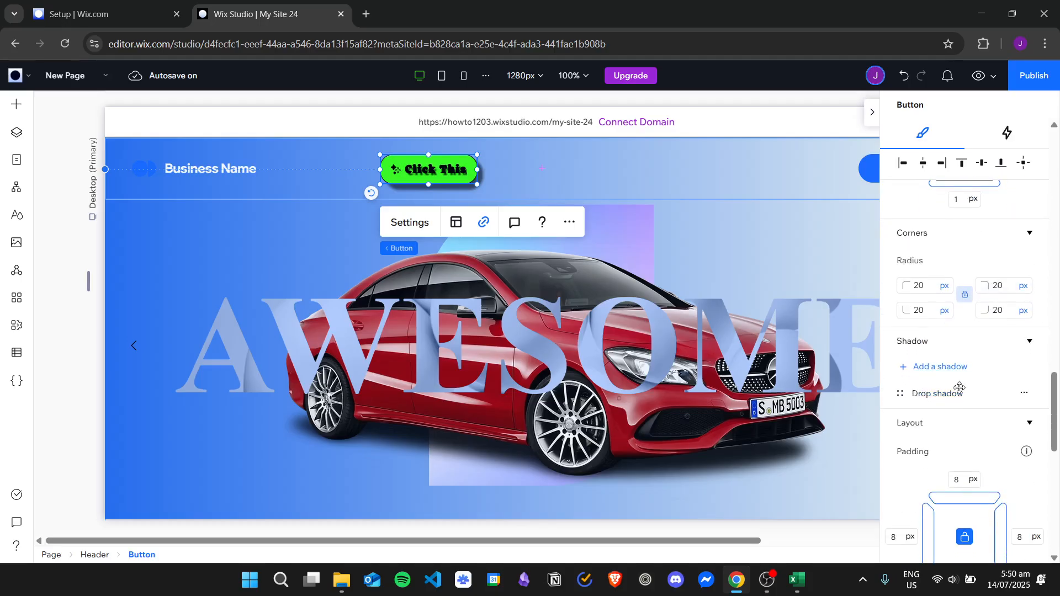
click(1025, 394)
click(994, 445)
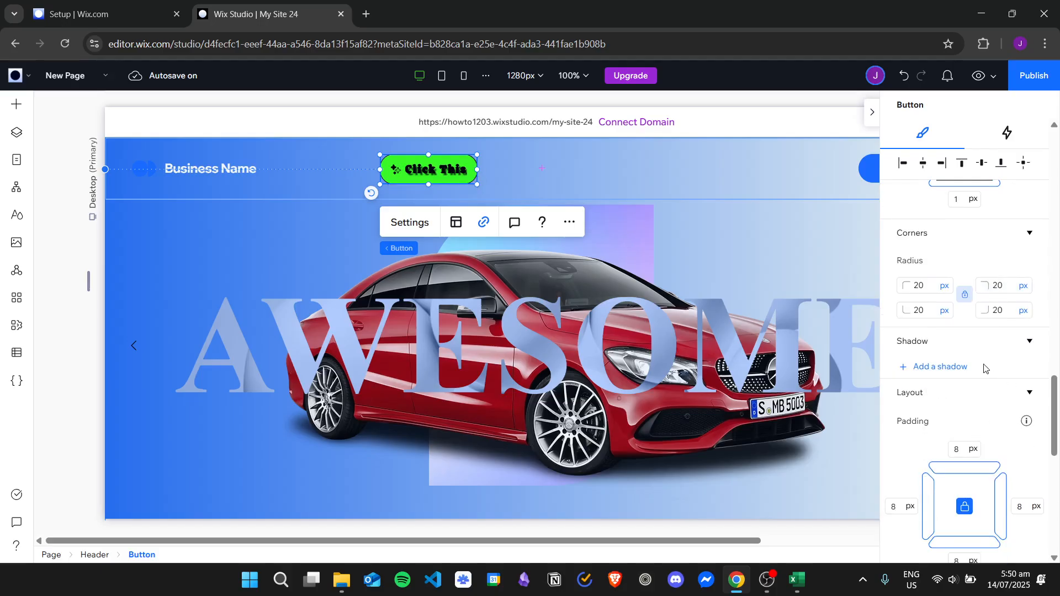
- Set the button's hover text color to the white theme color (#FFFFFF)
scroll(984, 369, down, 4)
scroll(977, 376, up, 5)
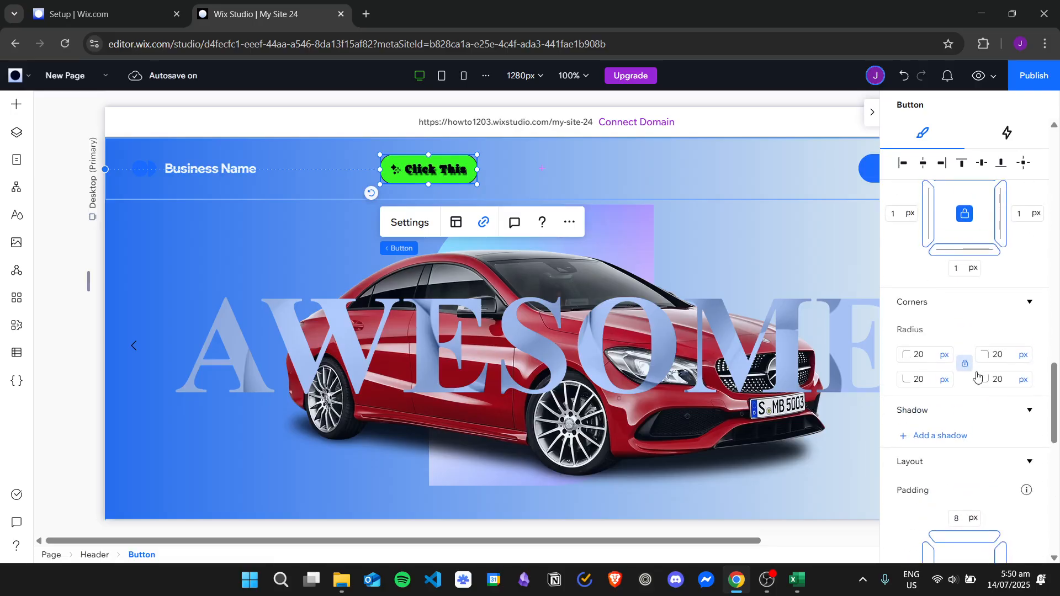
scroll(978, 376, up, 10)
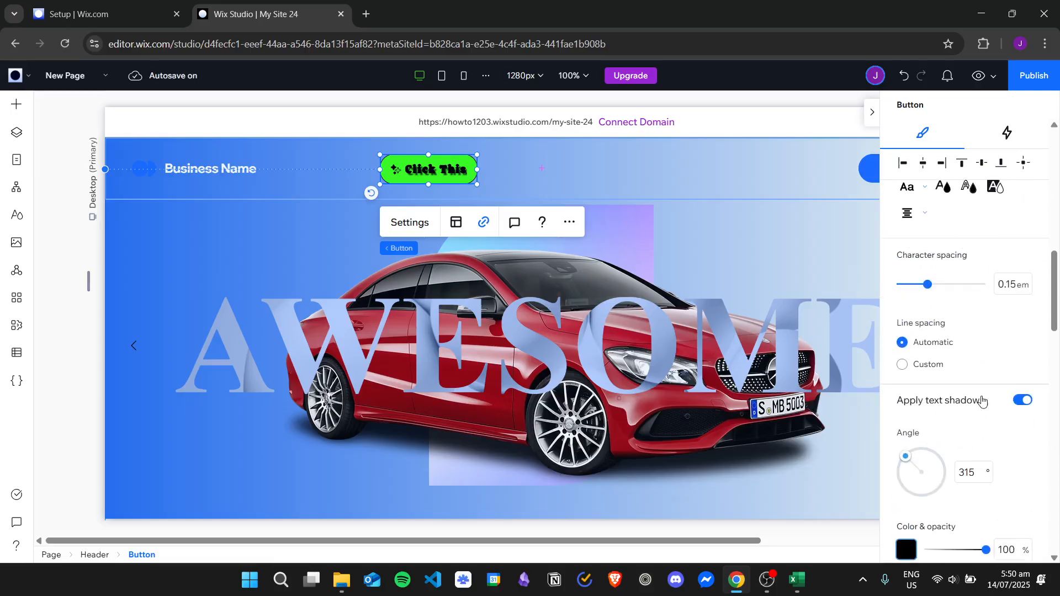
scroll(977, 403, up, 5)
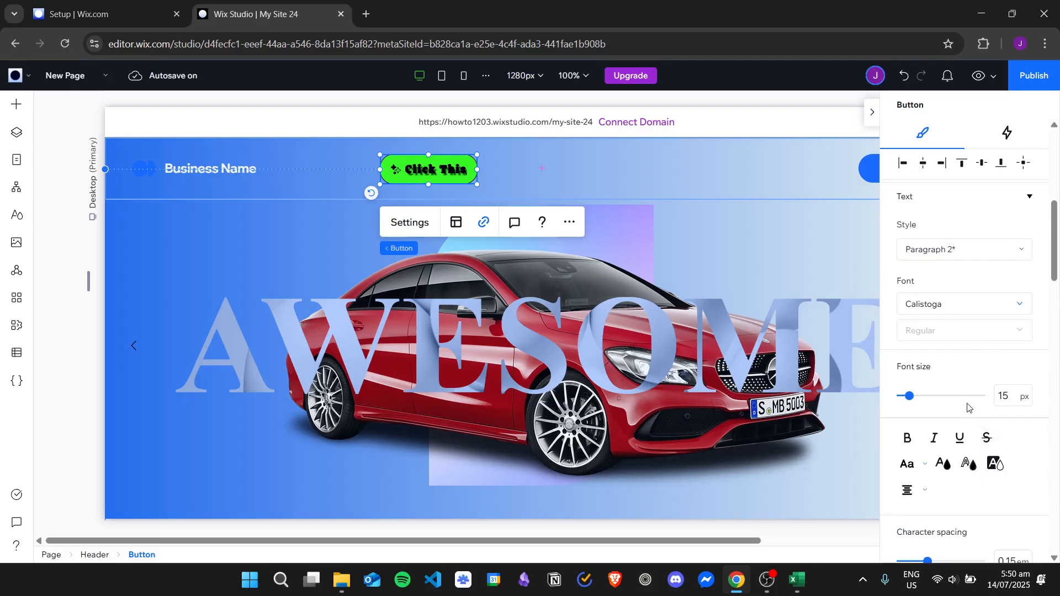
click(947, 463)
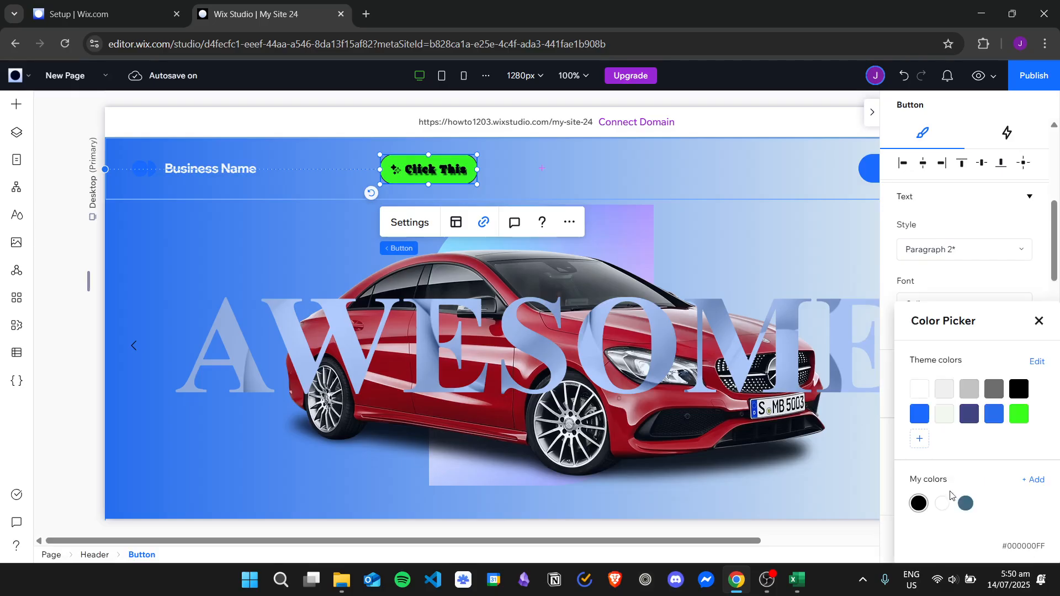
click(920, 389)
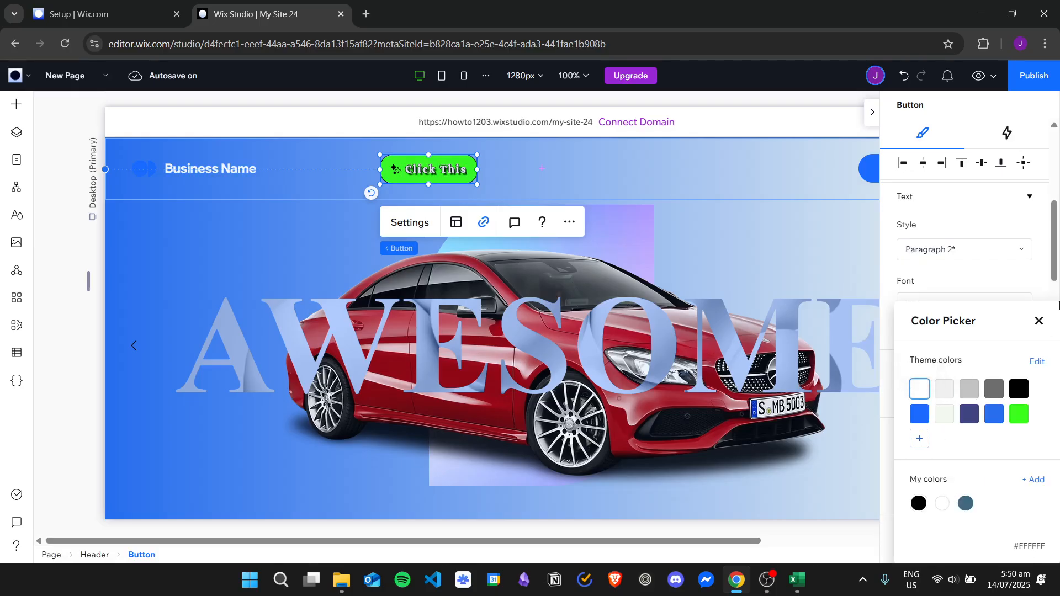
click(1038, 321)
- Set the button icon's hover color to the white theme Color 1 (#FFFFFF)
scroll(992, 373, down, 2)
scroll(992, 373, down, 10)
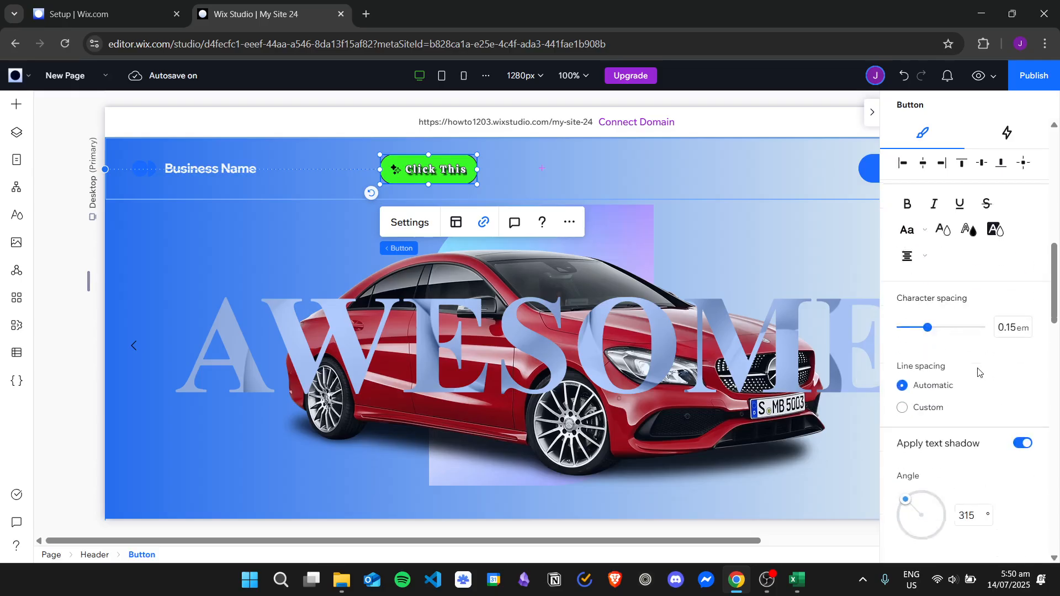
scroll(980, 370, down, 10)
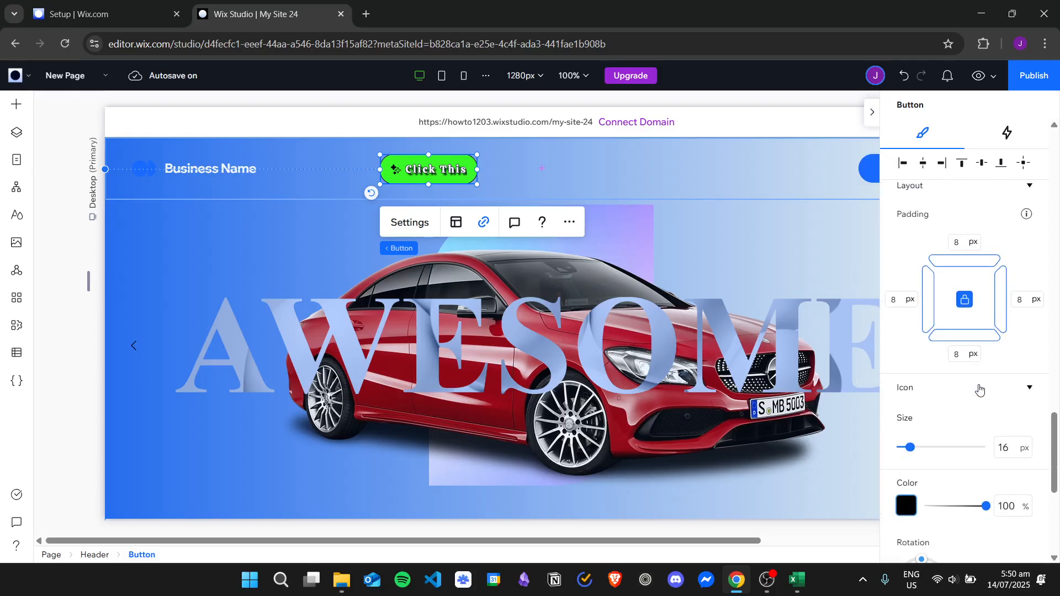
scroll(983, 394, up, 4)
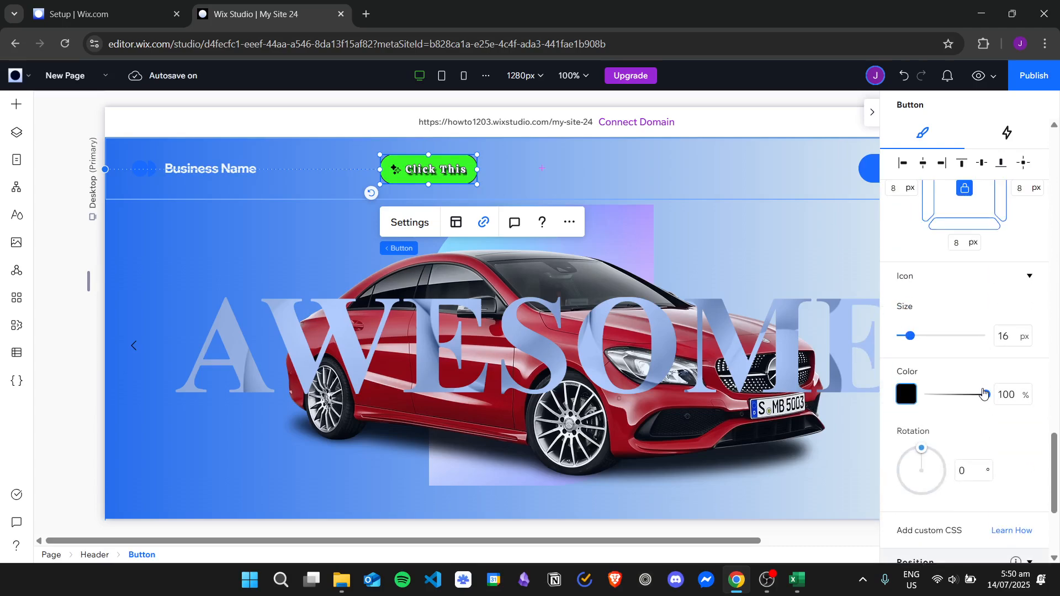
click(907, 394)
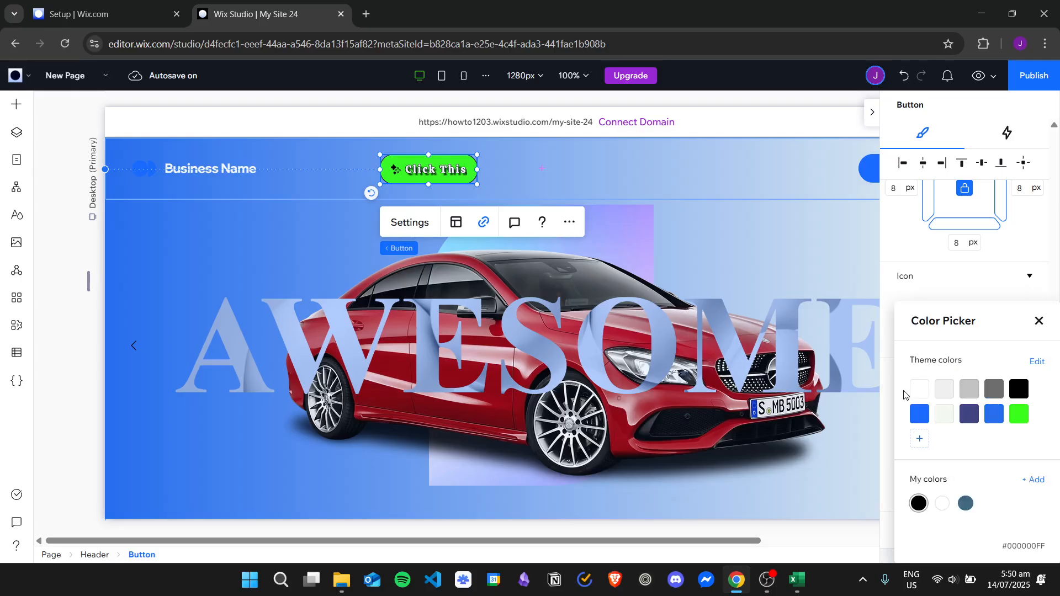
click(920, 391)
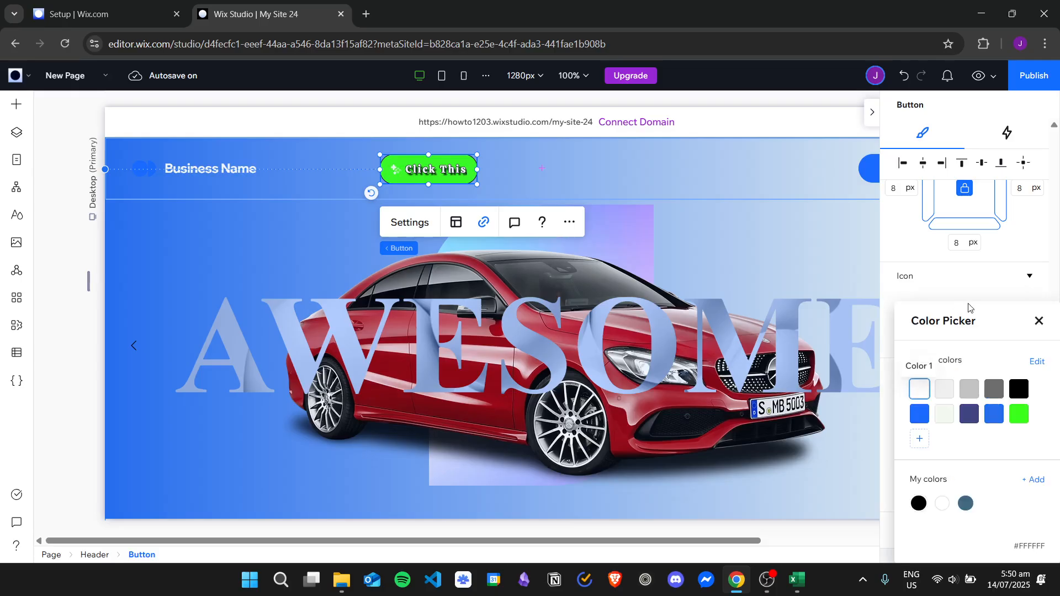
click(1039, 320)
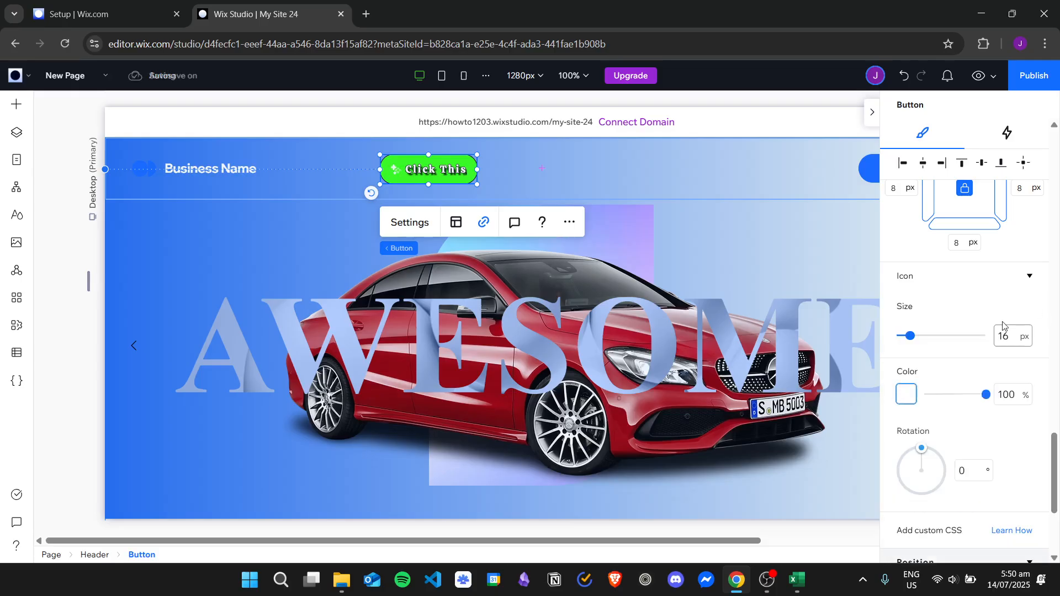
scroll(982, 384, down, 3)
scroll(989, 376, up, 5)
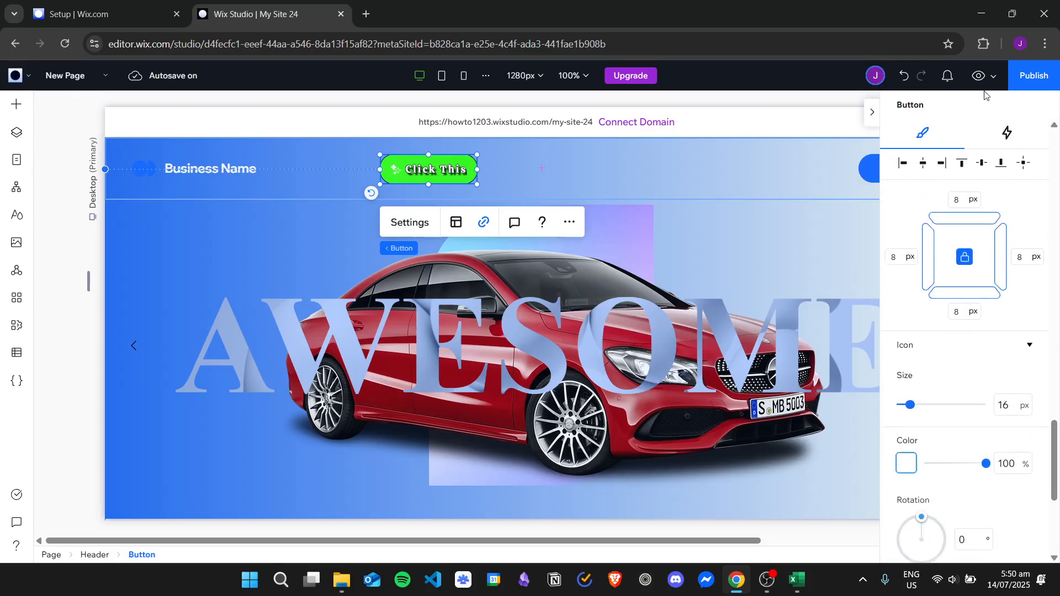